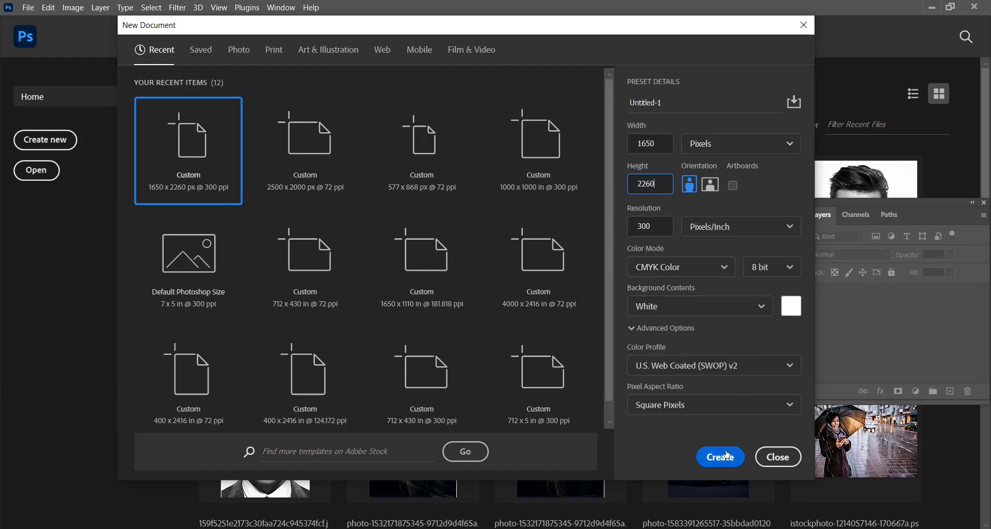
# Create the 1650 x 2260 px CMYK document at 300 ppi and draw a rectangle about 1674 x 2280 px covering the whole canvas
pyautogui.click(721, 458)
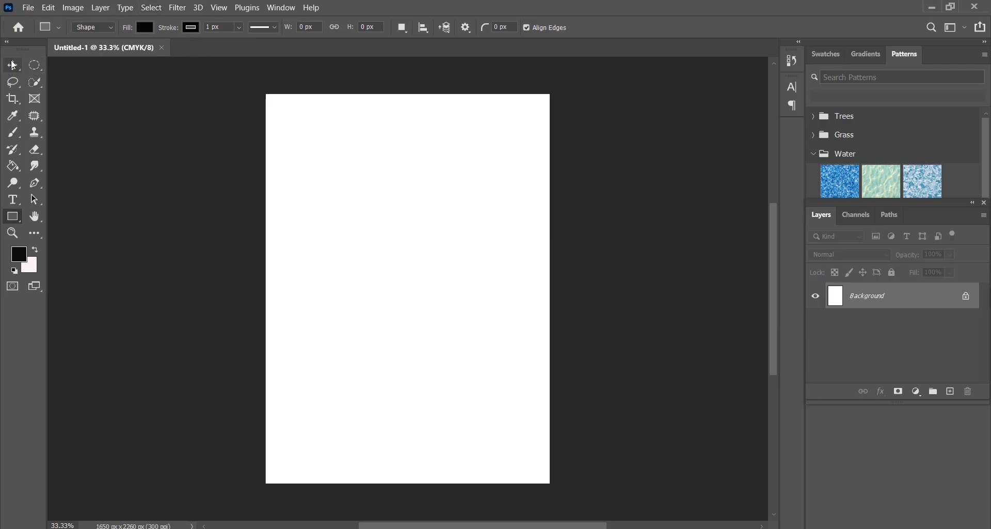
pyautogui.click(111, 29)
pyautogui.click(103, 40)
pyautogui.moveTo(265, 93); pyautogui.dragTo(552, 485)
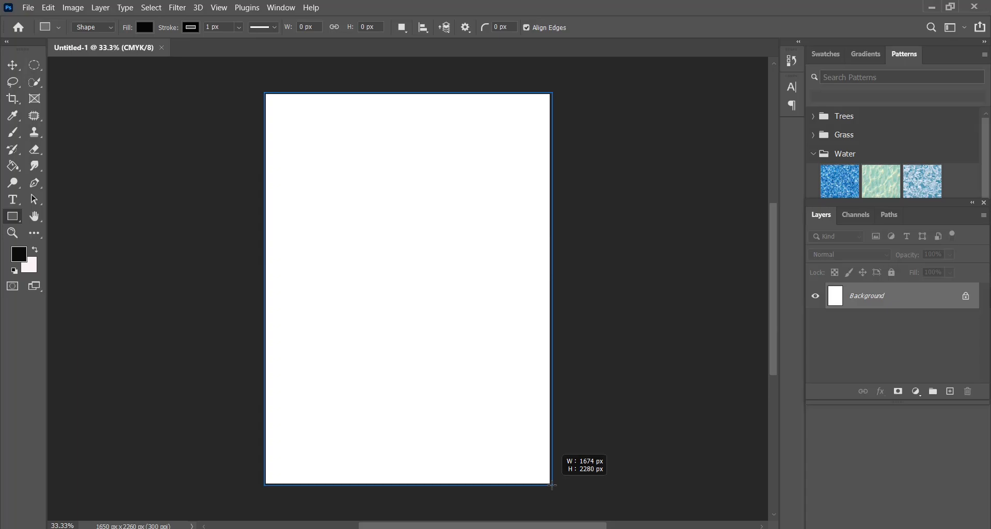
pyautogui.moveTo(552, 484); pyautogui.dragTo(552, 485)
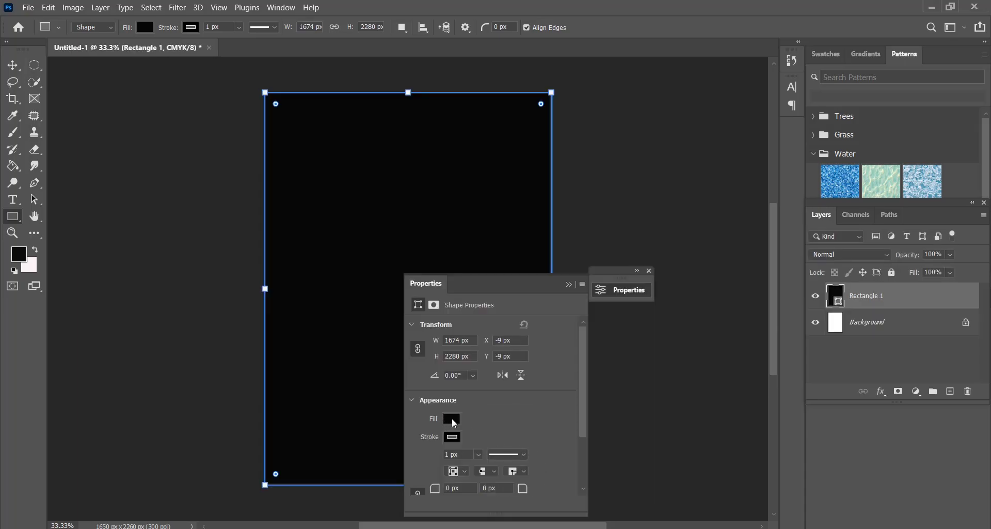
# Fill the rectangle with the bright yellow f4ec0e and dismiss its shape properties
pyautogui.click(452, 419)
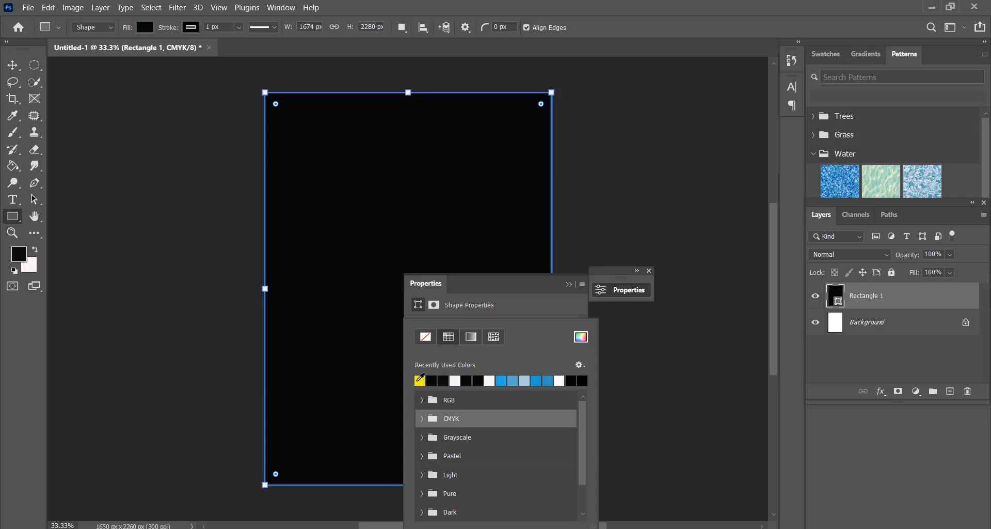
pyautogui.click(420, 380)
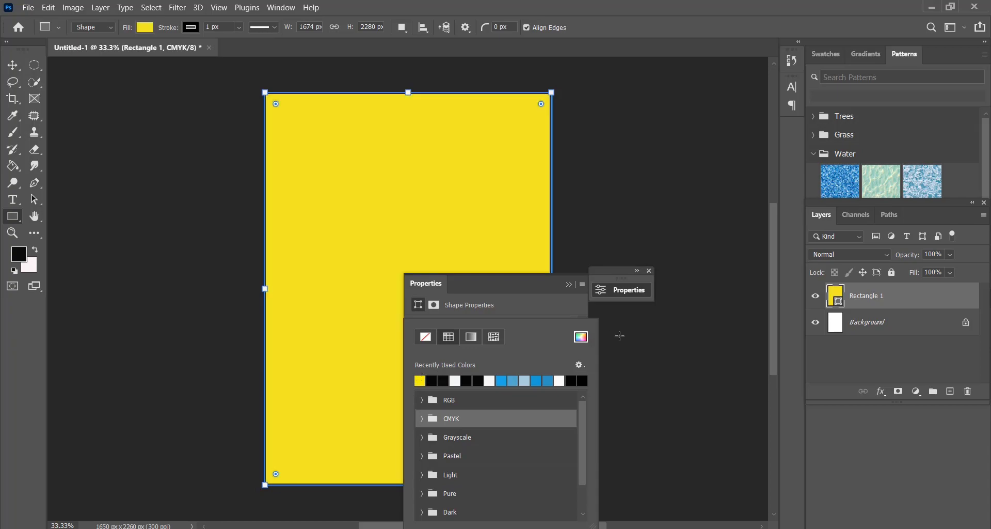
pyautogui.click(581, 338)
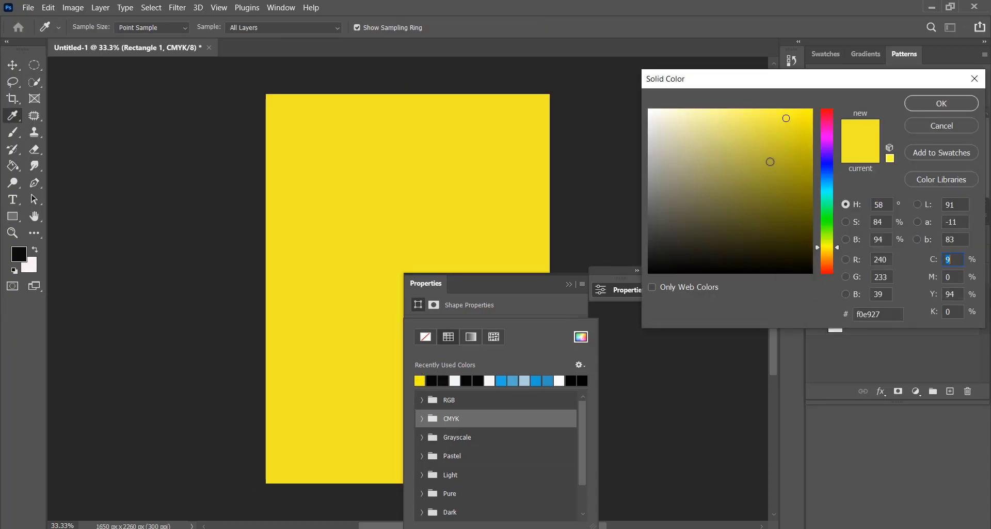
pyautogui.moveTo(786, 121); pyautogui.dragTo(803, 117)
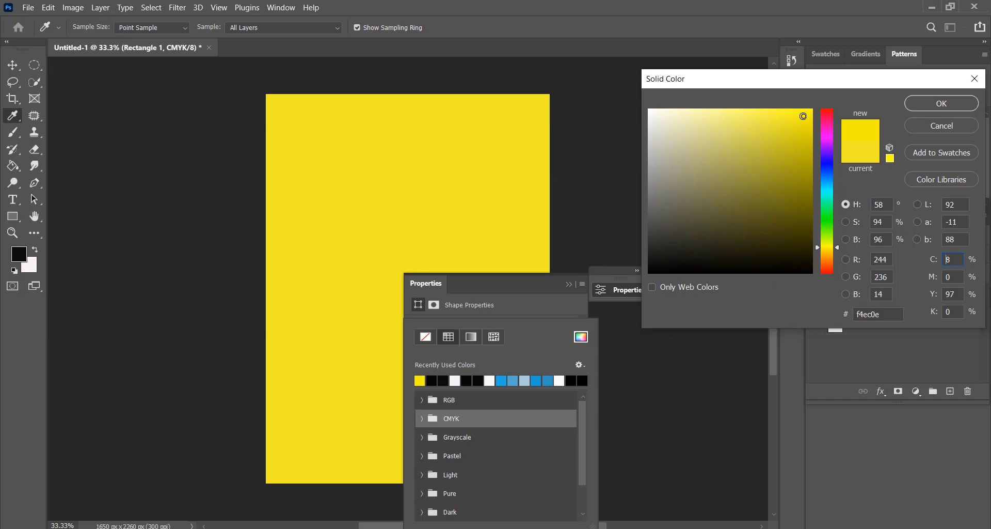
pyautogui.click(934, 103)
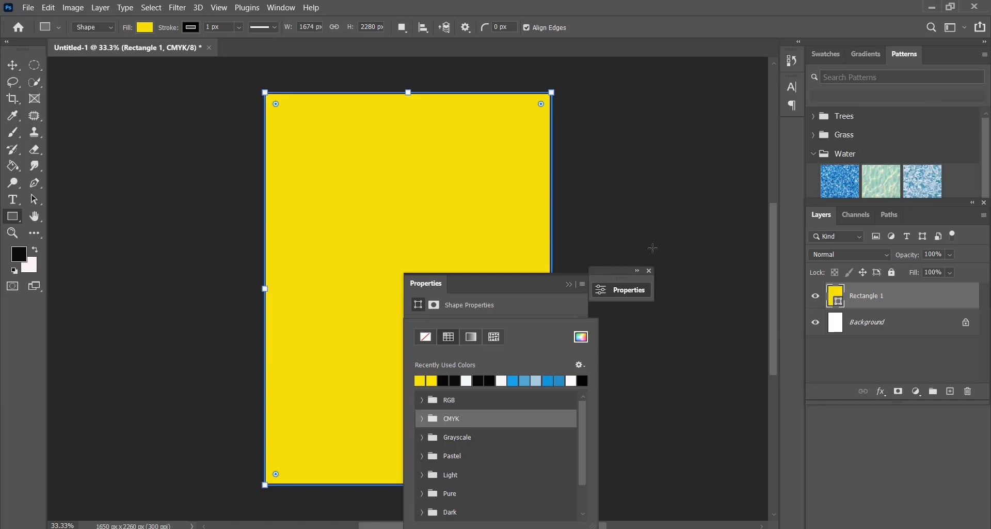
pyautogui.click(650, 273)
pyautogui.click(650, 274)
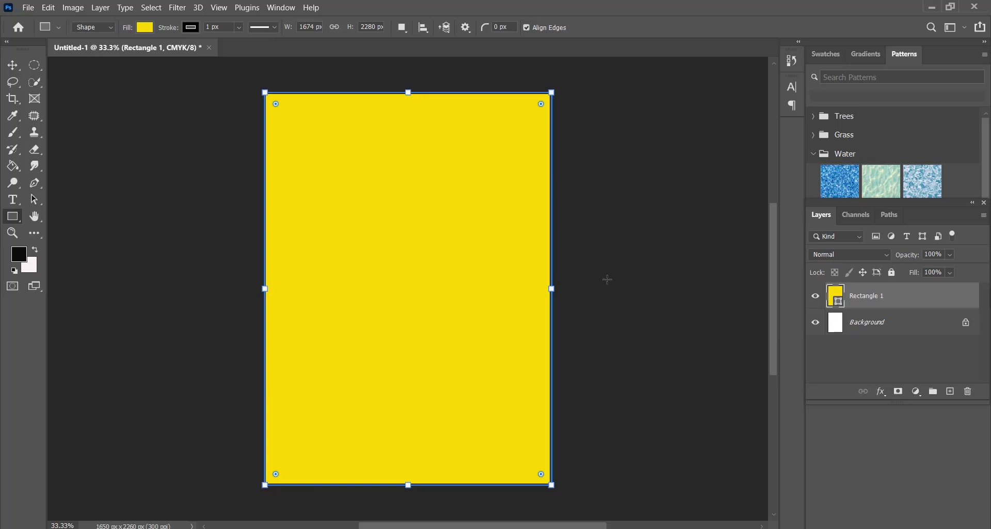
# Try out a Gradient Overlay and the blending opacity settings in the yellow rectangle's layer style
pyautogui.rightClick(832, 296)
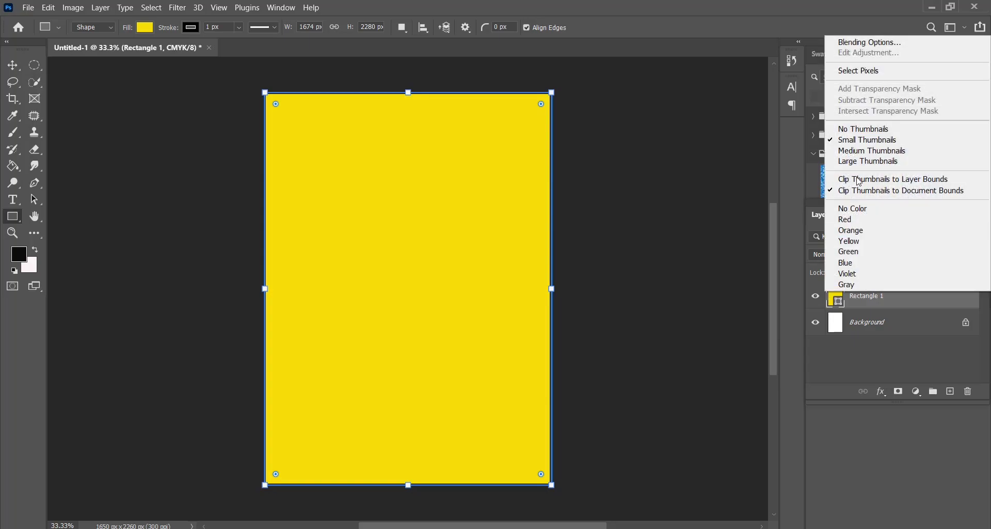
pyautogui.click(865, 43)
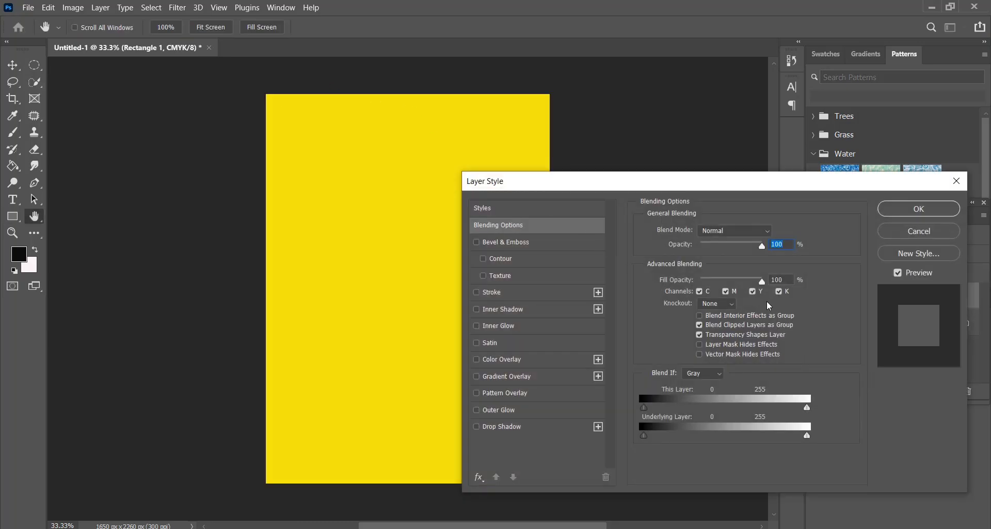
pyautogui.click(477, 375)
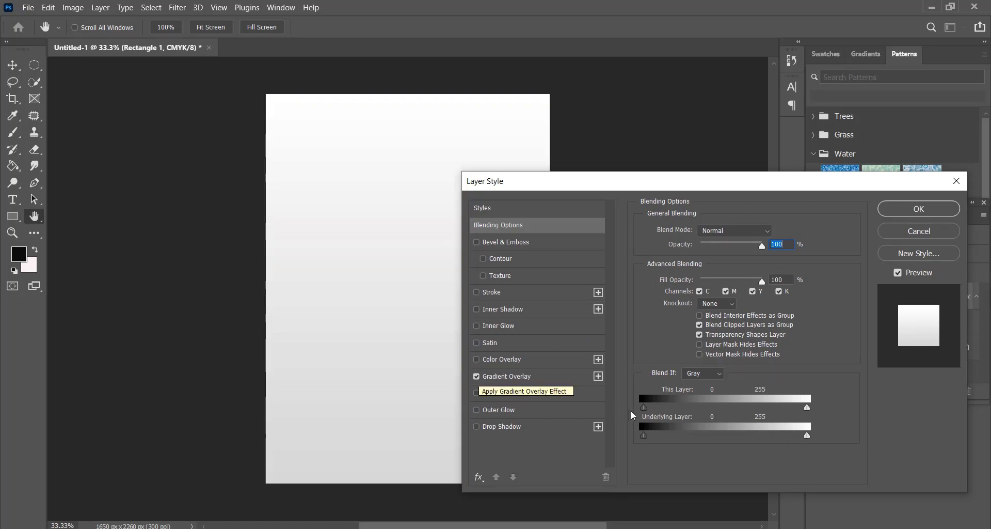
pyautogui.click(479, 375)
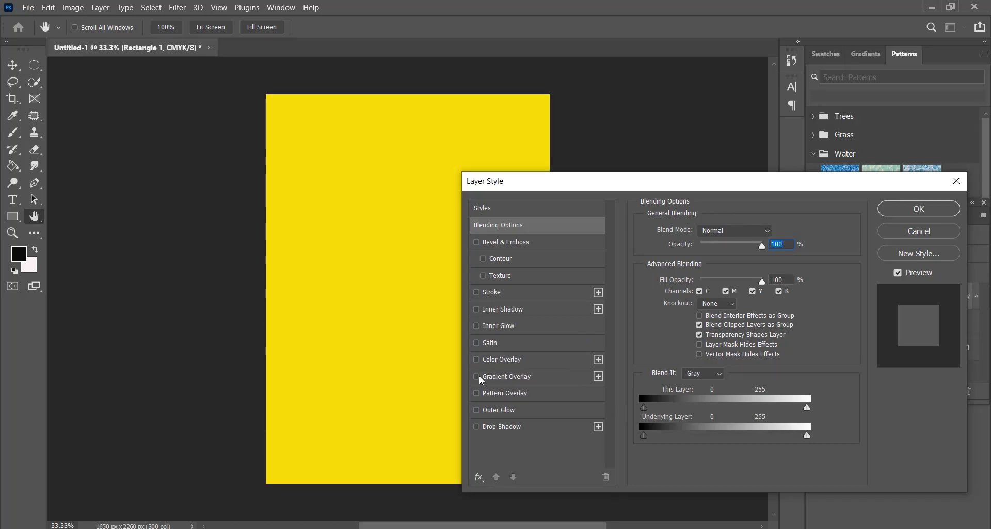
pyautogui.moveTo(762, 282); pyautogui.dragTo(767, 285)
pyautogui.moveTo(758, 243); pyautogui.dragTo(773, 244)
pyautogui.moveTo(791, 407); pyautogui.dragTo(776, 405)
pyautogui.click(901, 210)
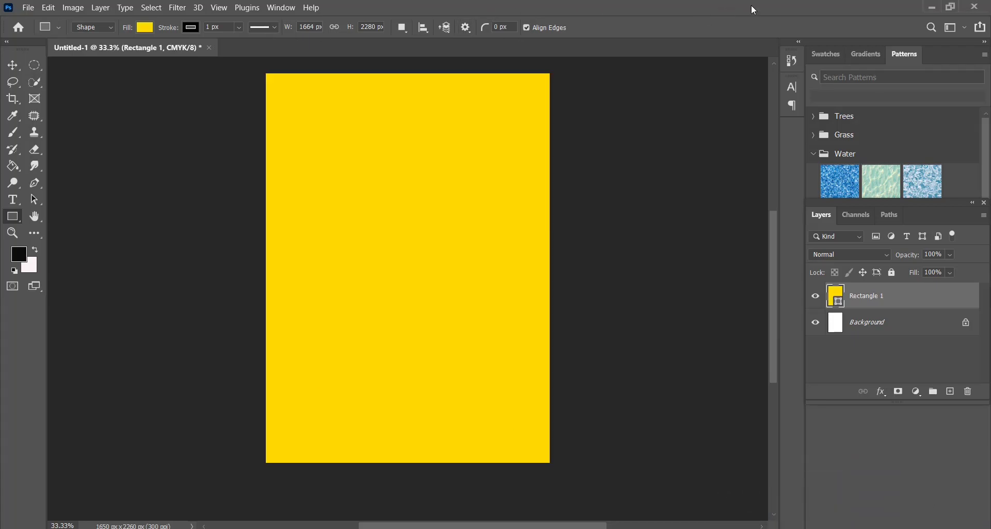
# Restore the program window to a smaller size, reposition it to expose the desktop files, and move the Layers panel over it
pyautogui.click(951, 7)
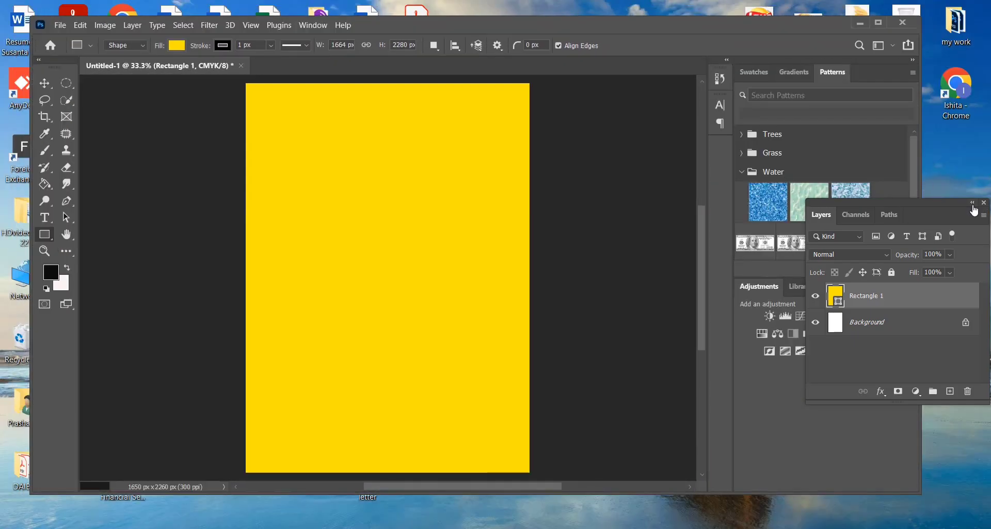
pyautogui.moveTo(937, 200); pyautogui.dragTo(857, 214)
pyautogui.moveTo(788, 23); pyautogui.dragTo(812, 71)
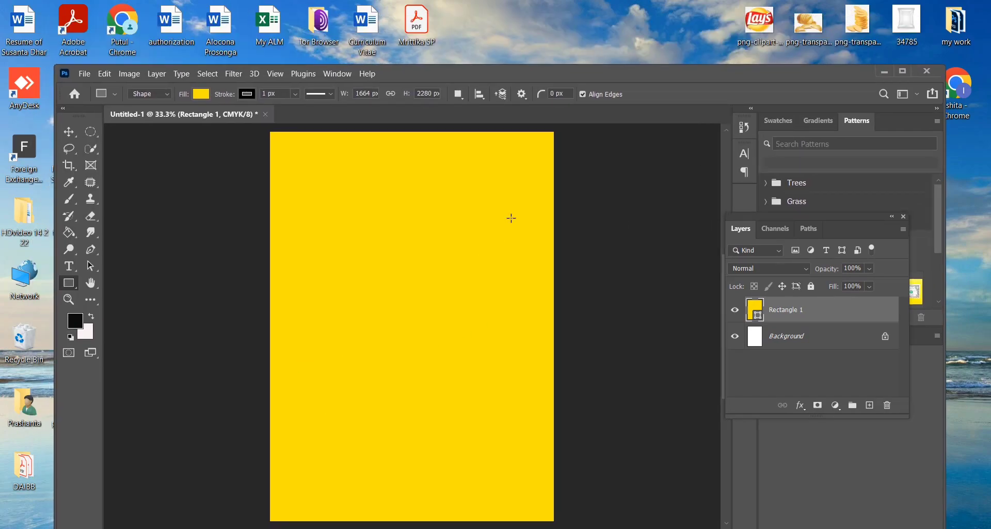
# Add the horizontal text "Classic" in the middle of the yellow canvas
pyautogui.click(71, 266)
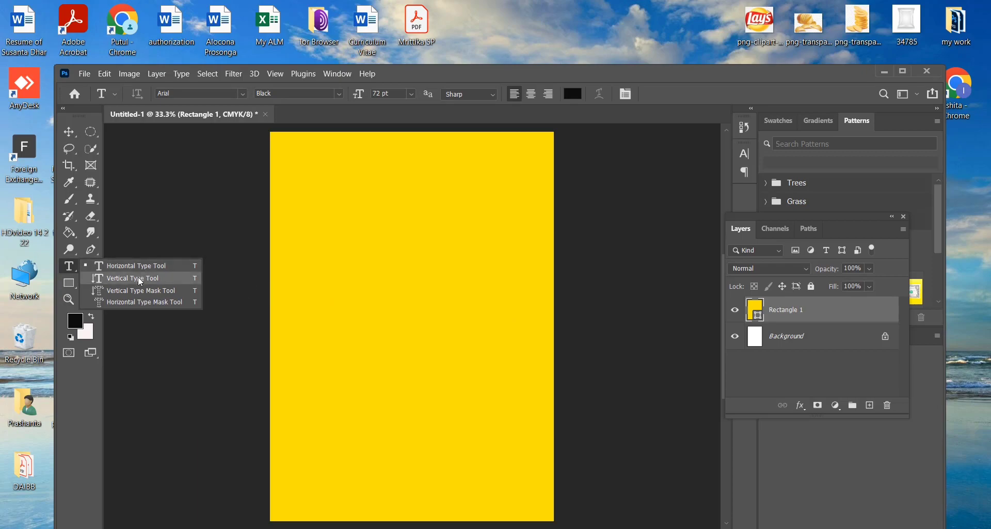
pyautogui.click(138, 266)
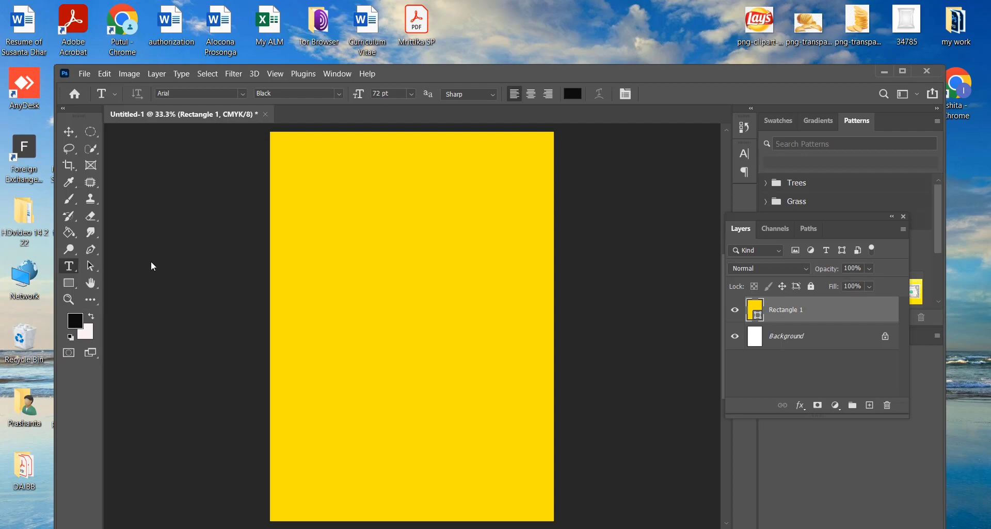
pyautogui.click(323, 320)
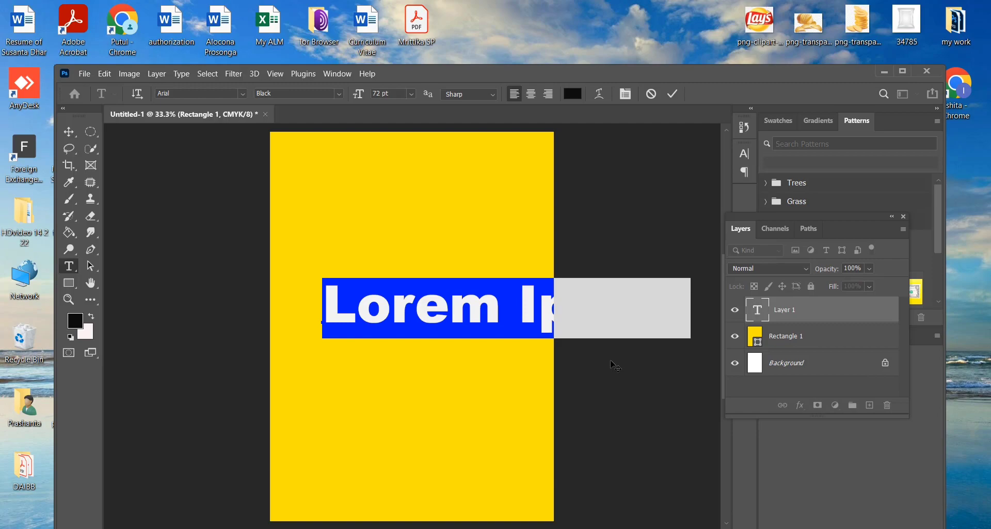
pyautogui.write('Classic')
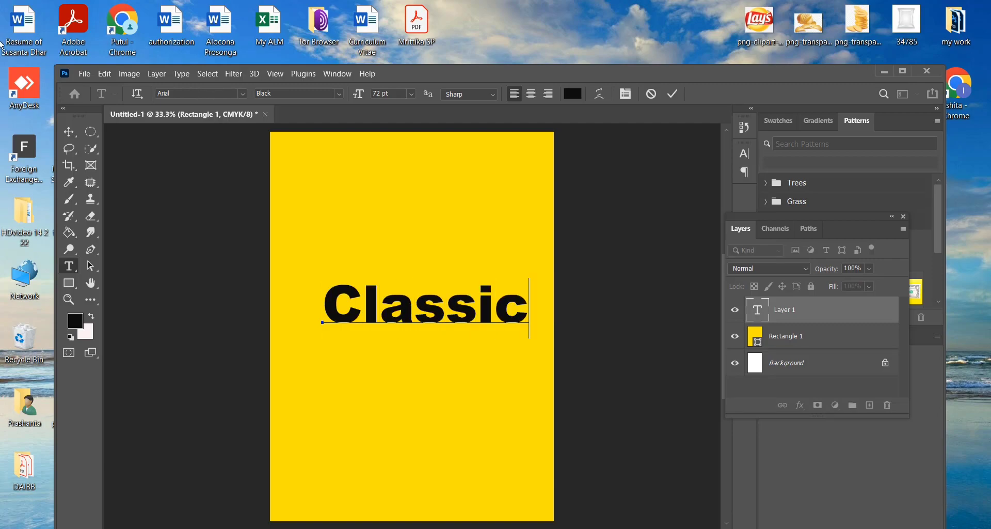
# Try Cooper Std and Bernard MT Condensed as the font for the new text, with the program window maximized
pyautogui.click(242, 94)
pyautogui.click(312, 147)
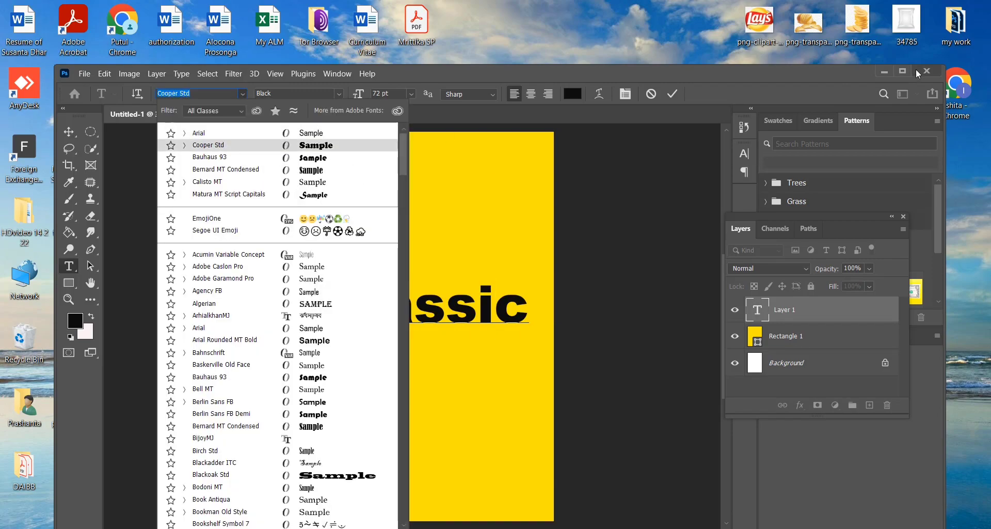
pyautogui.click(903, 71)
pyautogui.click(186, 27)
pyautogui.click(254, 103)
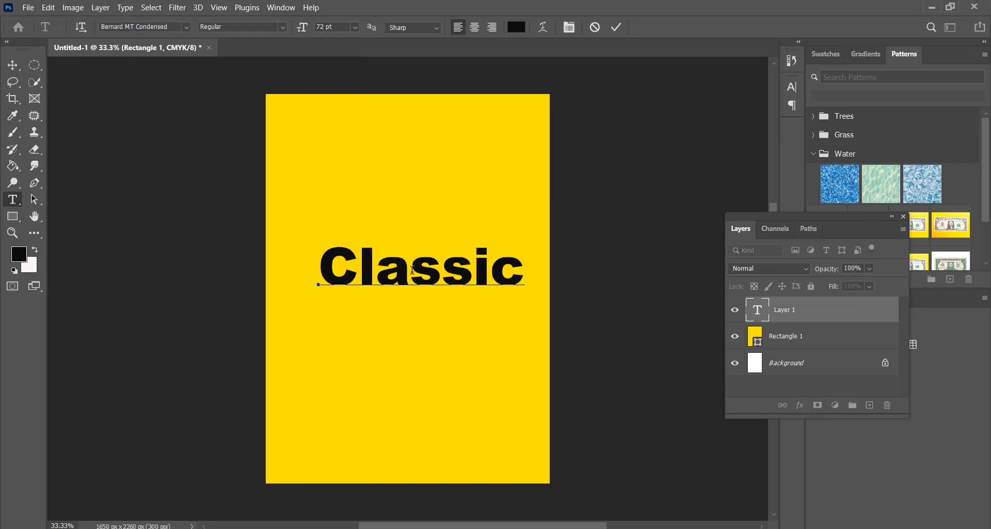
# Select the whole word "Classic" and change it to Cooper Black at 60 pt after trying other fonts
pyautogui.moveTo(322, 261); pyautogui.dragTo(523, 266)
pyautogui.click(186, 27)
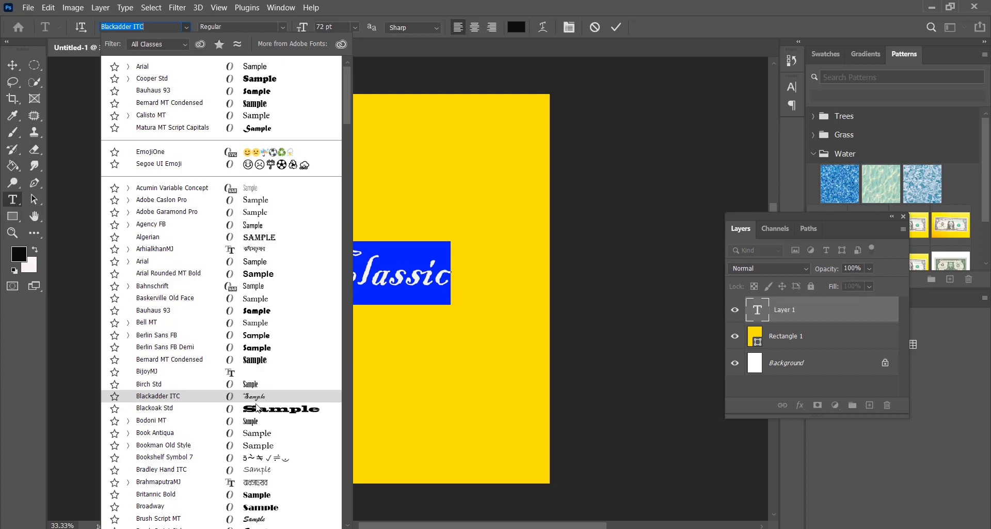
pyautogui.scroll(-1, 255, 467)
pyautogui.click(254, 473)
pyautogui.click(186, 27)
pyautogui.scroll(-5, 258, 507)
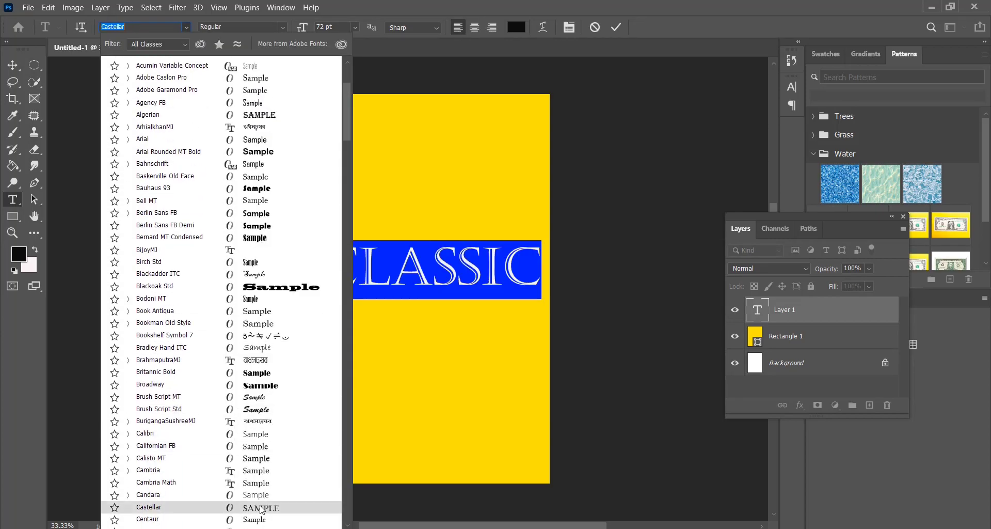
pyautogui.click(258, 510)
pyautogui.click(359, 27)
pyautogui.click(338, 184)
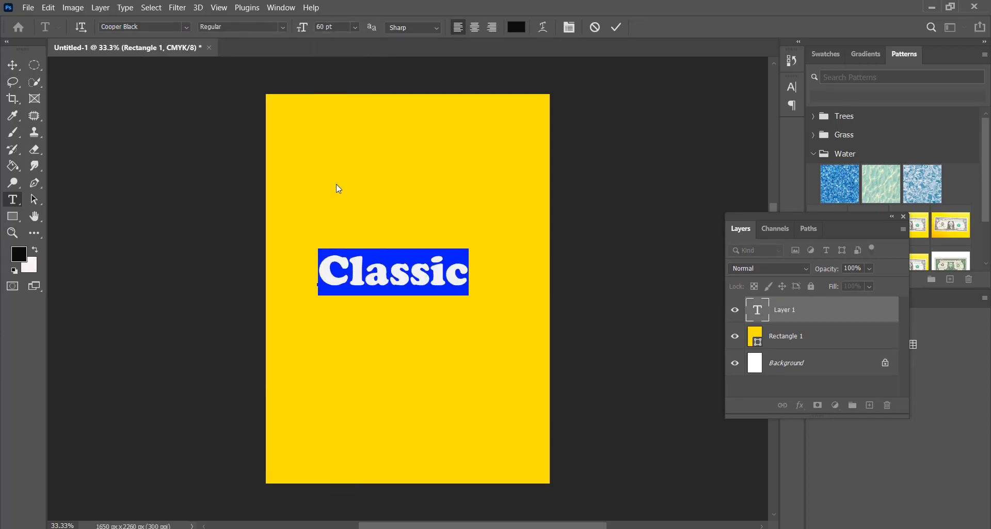
# Try further fonts on the selected word "Classic", such as Eras Demi ITC
pyautogui.click(185, 30)
pyautogui.scroll(-8, 254, 501)
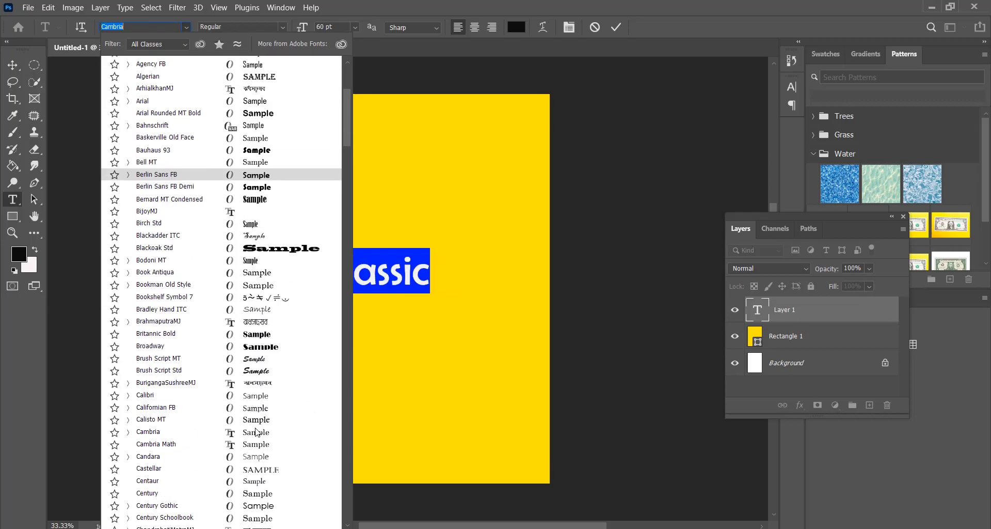
pyautogui.scroll(-4, 253, 501)
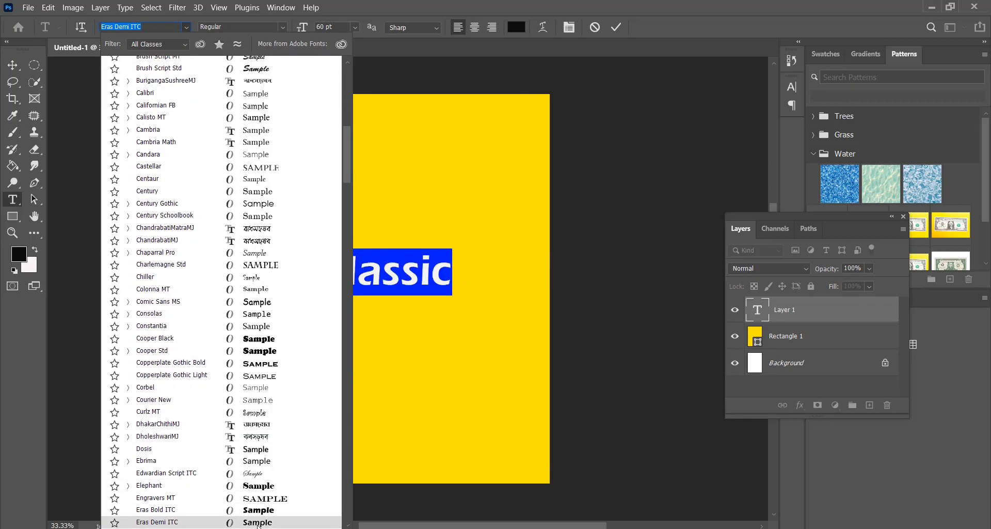
pyautogui.click(258, 495)
pyautogui.click(186, 28)
pyautogui.scroll(-10, 268, 480)
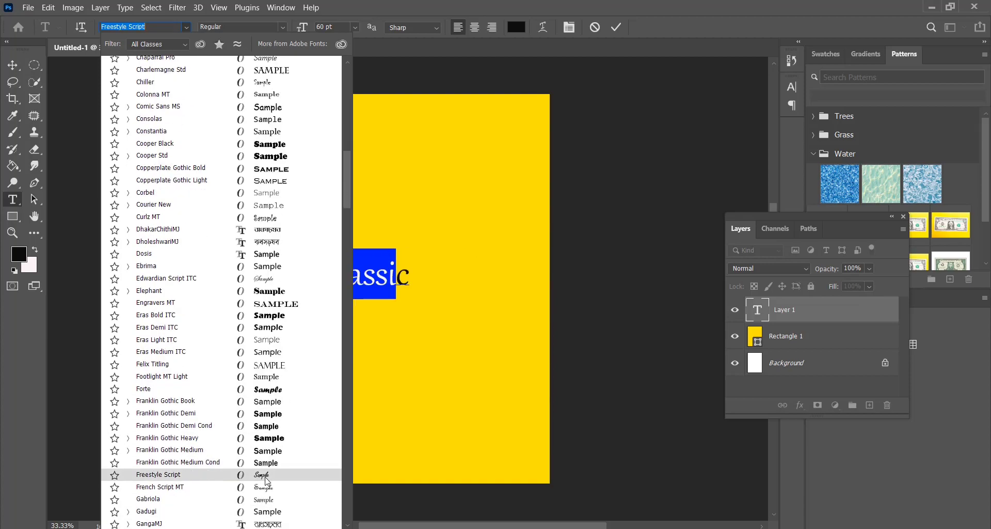
pyautogui.click(275, 158)
# Set the word "Classic" to the Forte font at 48 pt and commit the text
pyautogui.click(186, 27)
pyautogui.click(270, 80)
pyautogui.click(355, 27)
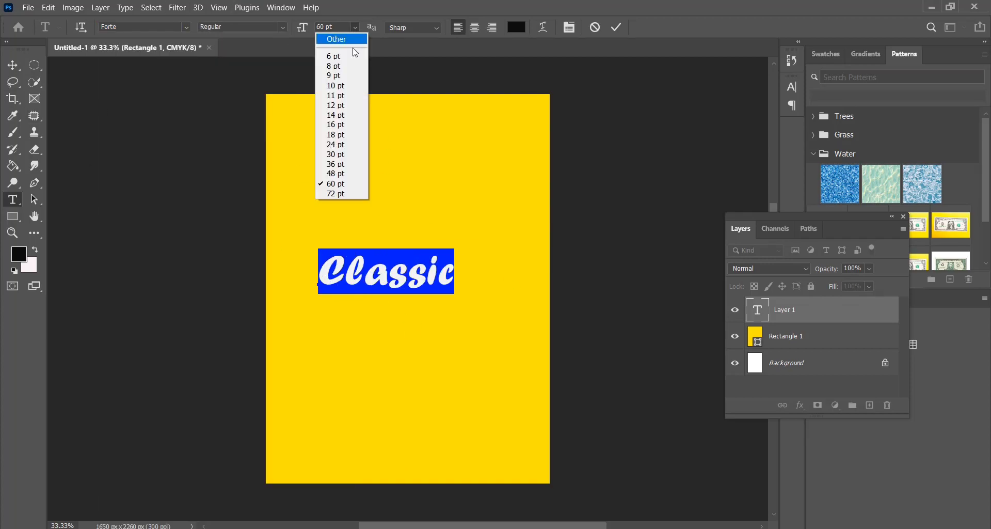
pyautogui.click(336, 172)
pyautogui.click(508, 295)
# Reduce the program window to reveal the desktop and move the "Classic" text to the horizontal centre of the canvas
pyautogui.click(950, 7)
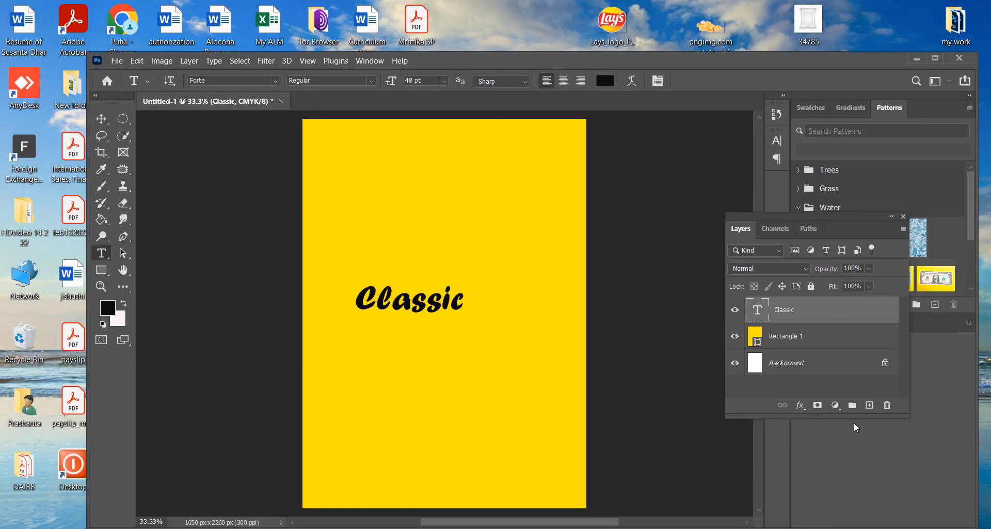
pyautogui.click(101, 119)
pyautogui.moveTo(423, 304); pyautogui.dragTo(457, 306)
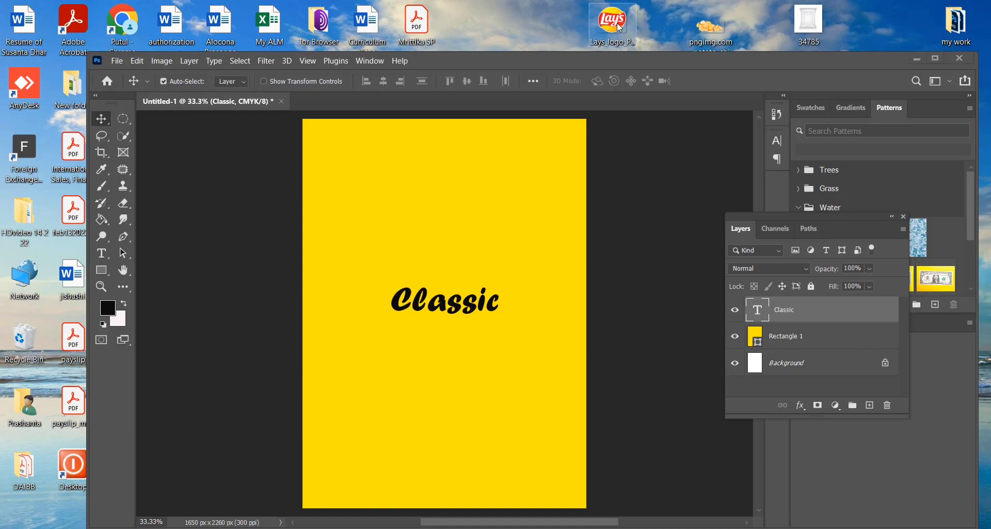
# Place the Lay's logo image from the desktop, scale it to about 20.4%, and centre it directly above the "Classic" text
pyautogui.moveTo(619, 26); pyautogui.dragTo(445, 212)
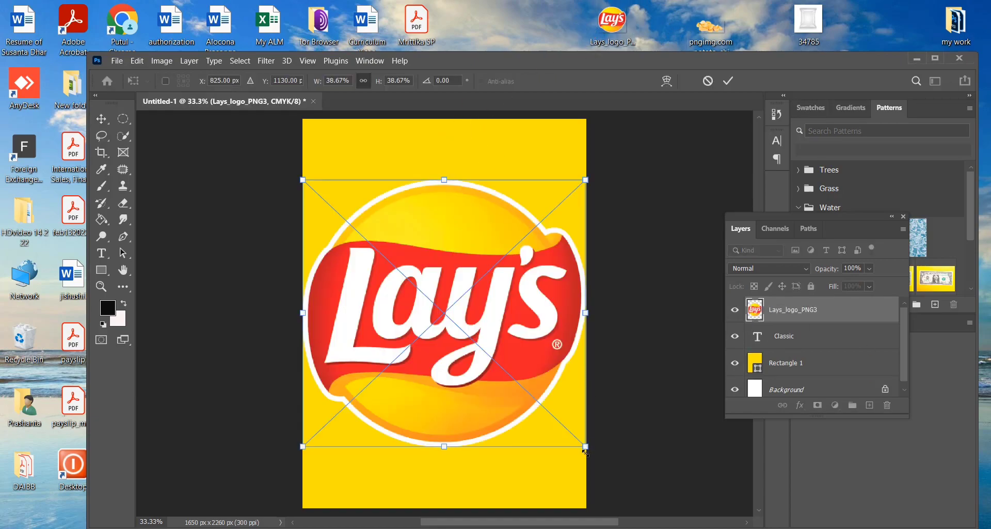
pyautogui.moveTo(586, 448); pyautogui.dragTo(441, 309)
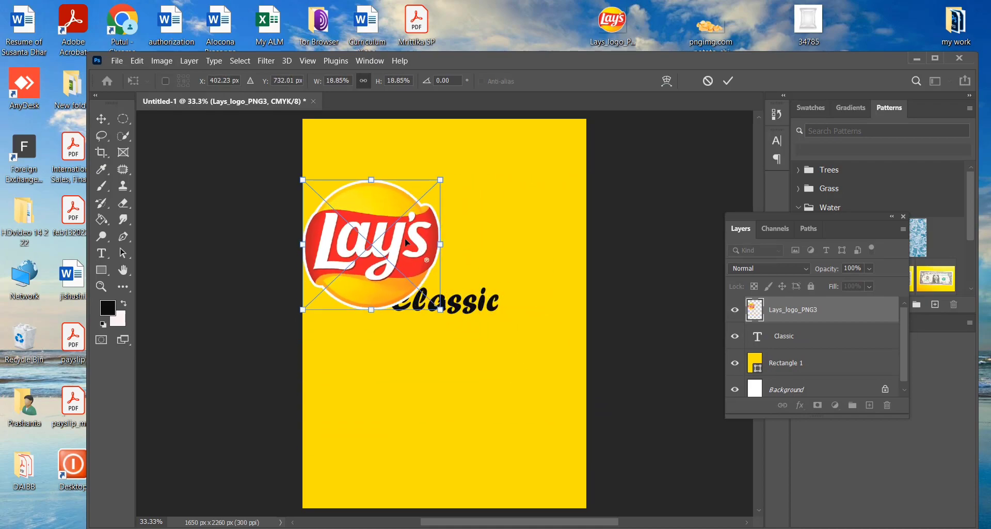
pyautogui.moveTo(406, 241); pyautogui.dragTo(447, 216)
pyautogui.moveTo(513, 279); pyautogui.dragTo(536, 296)
pyautogui.moveTo(479, 228); pyautogui.dragTo(473, 220)
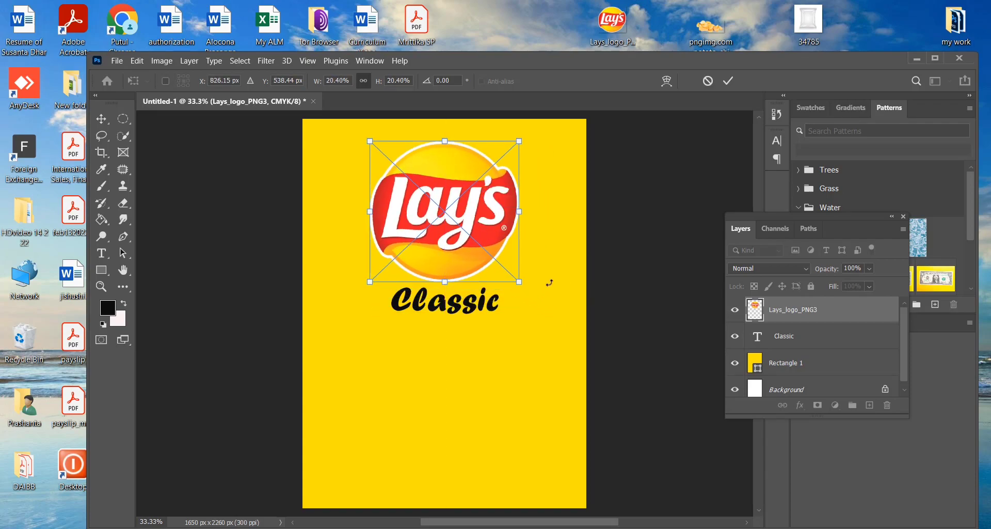
pyautogui.press('Return')
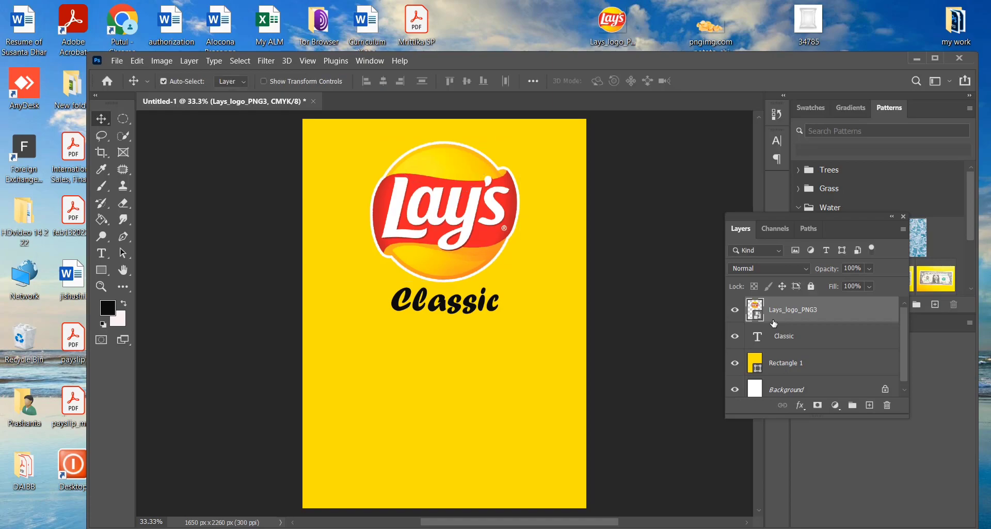
# Place the potato chips image from the desktop beneath the "Classic" text and scale it down to about 42.6%
pyautogui.click(468, 310)
pyautogui.moveTo(467, 310)
pyautogui.mouseDown()
pyautogui.moveTo(457, 324)
pyautogui.moveTo(450, 299)
pyautogui.moveTo(431, 301)
pyautogui.moveTo(470, 314)
pyautogui.mouseUp()
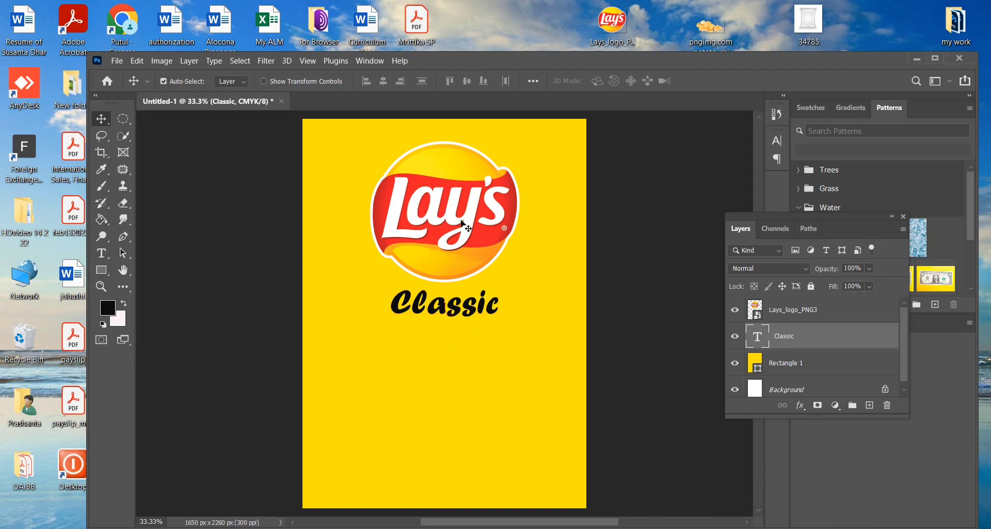
pyautogui.moveTo(711, 26); pyautogui.dragTo(448, 383)
pyautogui.moveTo(460, 272); pyautogui.dragTo(464, 352)
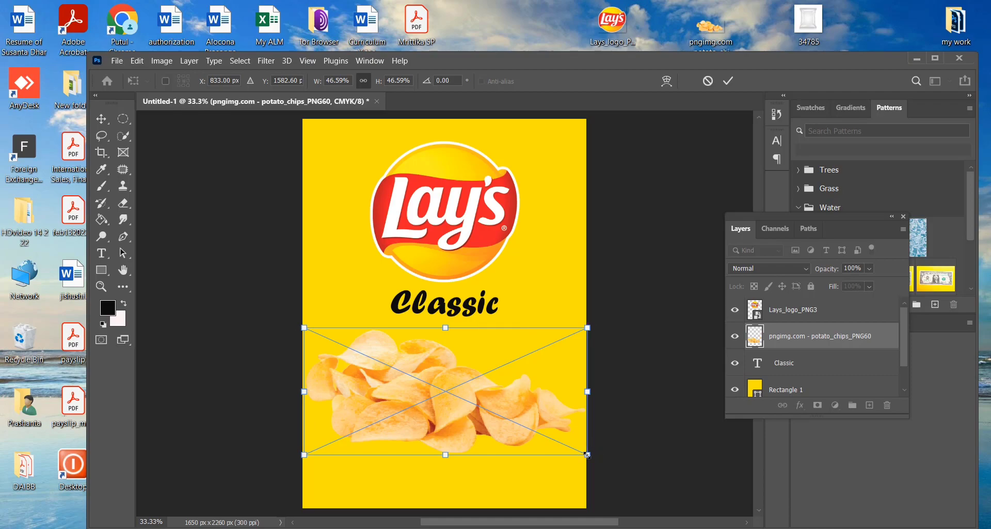
pyautogui.moveTo(587, 454); pyautogui.dragTo(564, 443)
pyautogui.moveTo(495, 395)
pyautogui.mouseDown()
pyautogui.moveTo(520, 396)
pyautogui.moveTo(504, 382)
pyautogui.mouseUp()
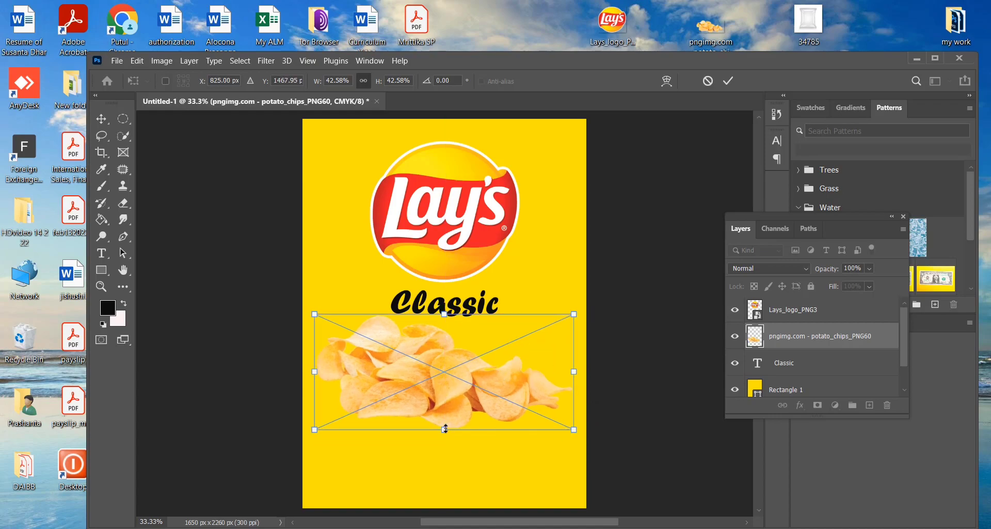
# Enlarge the chips image to about 49.4%, position it just below the "Classic" text, and commit the placement
pyautogui.moveTo(444, 429)
pyautogui.mouseDown()
pyautogui.moveTo(445, 448)
pyautogui.moveTo(446, 424)
pyautogui.mouseUp()
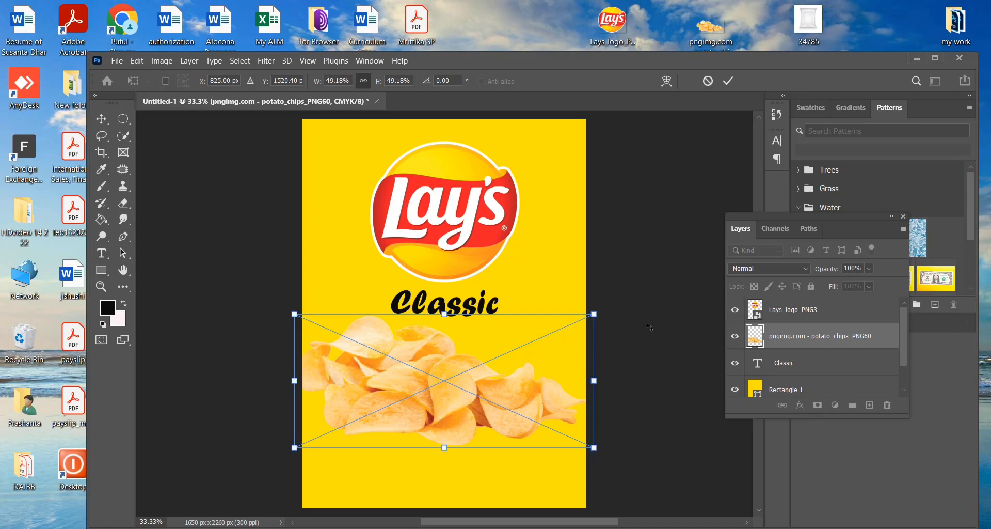
pyautogui.moveTo(493, 393); pyautogui.dragTo(501, 431)
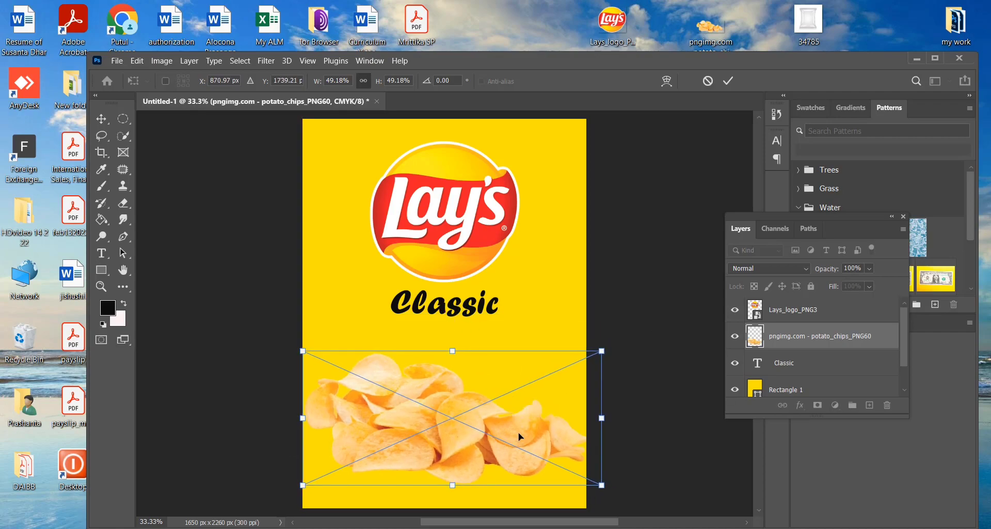
pyautogui.moveTo(453, 485); pyautogui.dragTo(469, 465)
pyautogui.moveTo(465, 343); pyautogui.dragTo(465, 338)
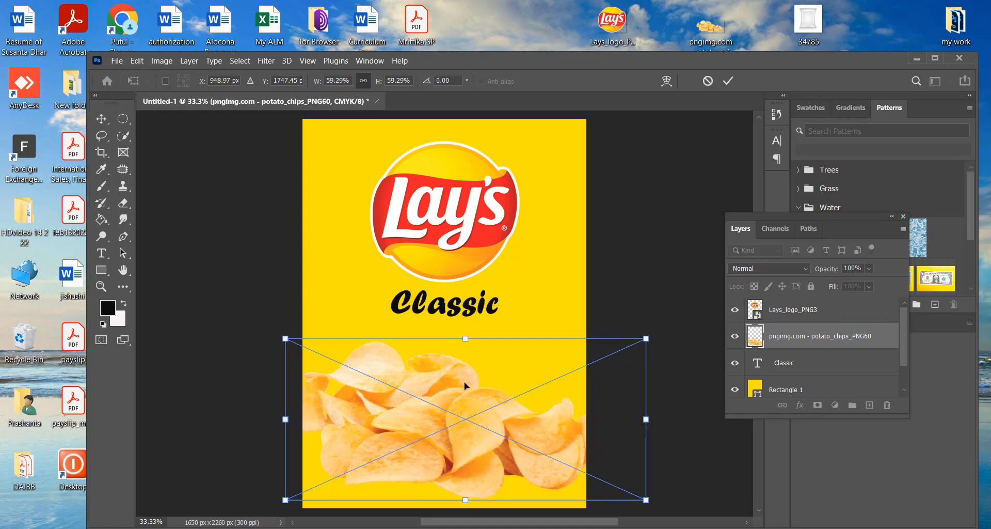
pyautogui.moveTo(456, 413); pyautogui.dragTo(454, 394)
pyautogui.moveTo(645, 475); pyautogui.dragTo(573, 478)
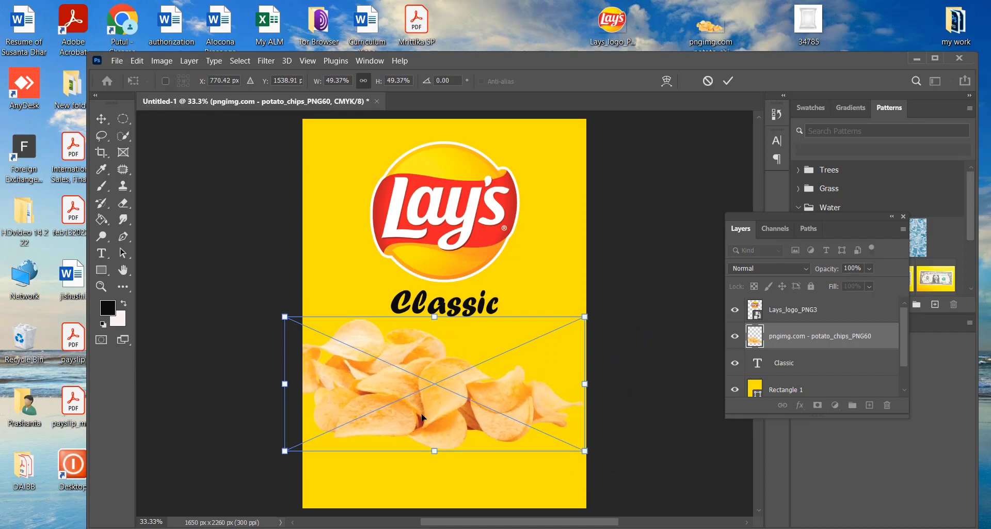
pyautogui.press('Return')
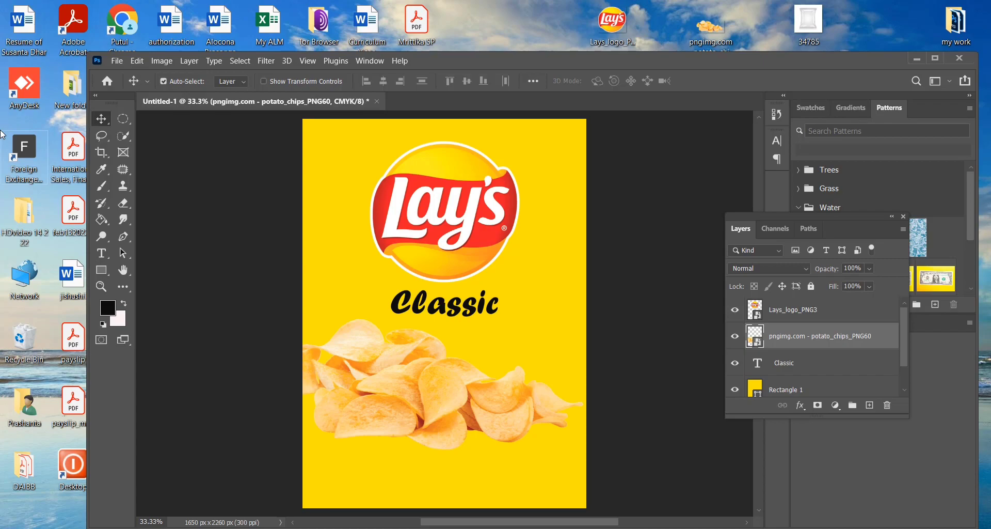
# Draw a rectangle of about 344 by 106 px across the canvas's left edge near the upper corner
pyautogui.click(102, 270)
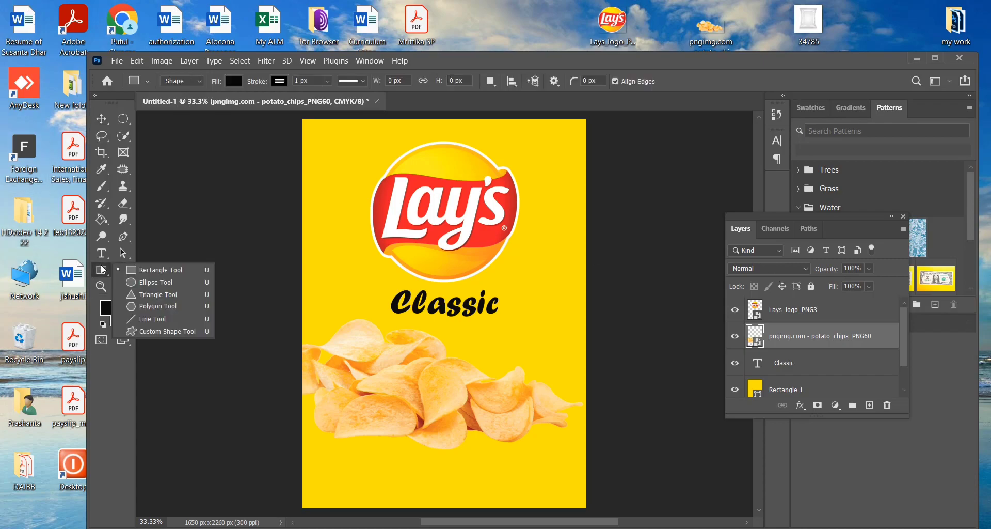
pyautogui.click(161, 267)
pyautogui.moveTo(256, 138); pyautogui.dragTo(315, 157)
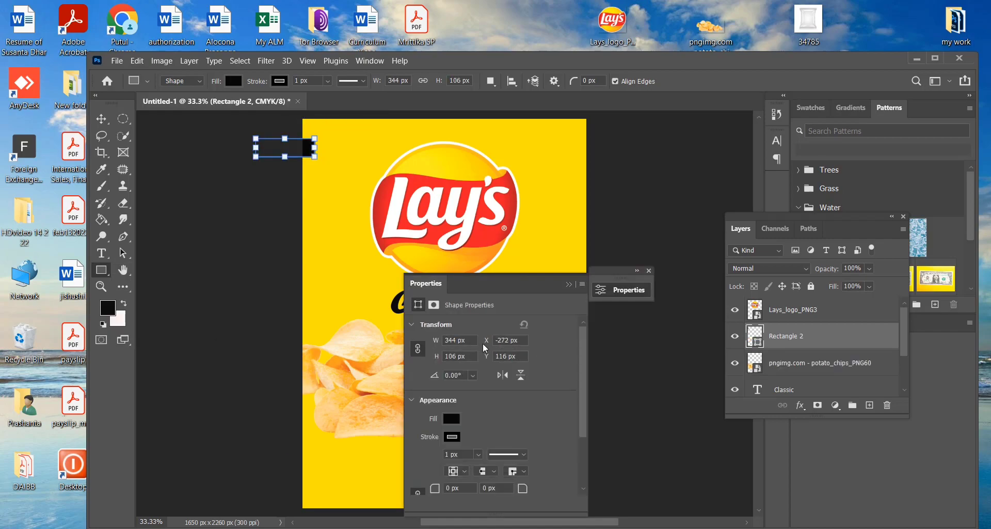
# Fill the new rectangle with a bright red solid colour
pyautogui.click(450, 418)
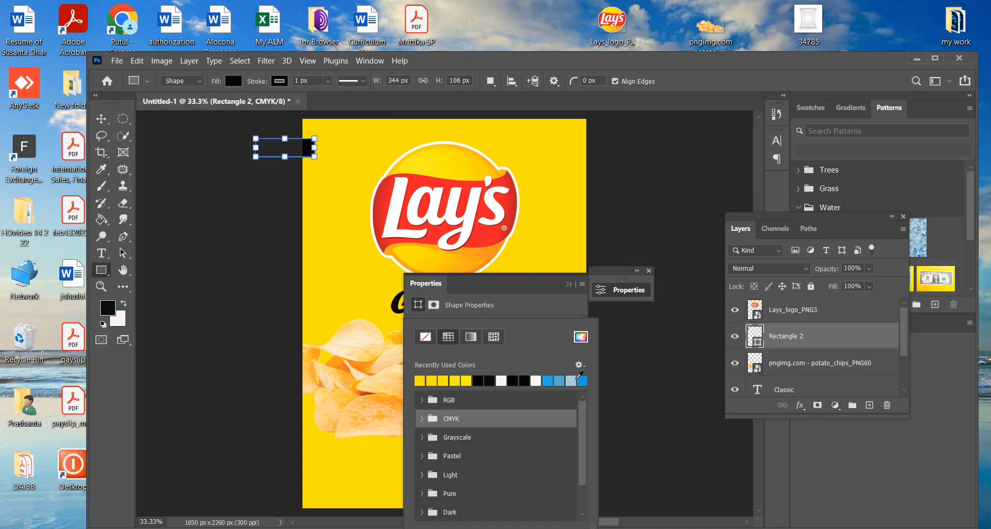
pyautogui.click(581, 337)
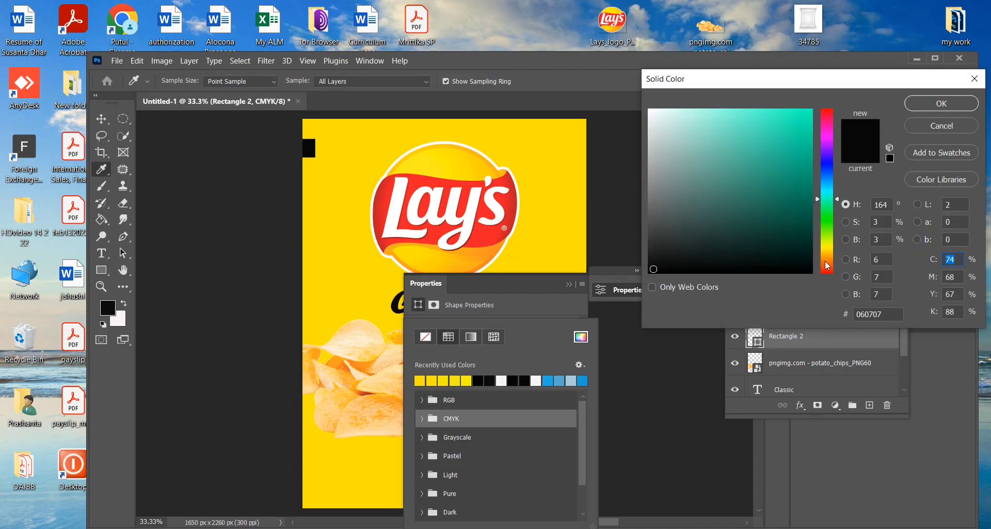
pyautogui.click(826, 164)
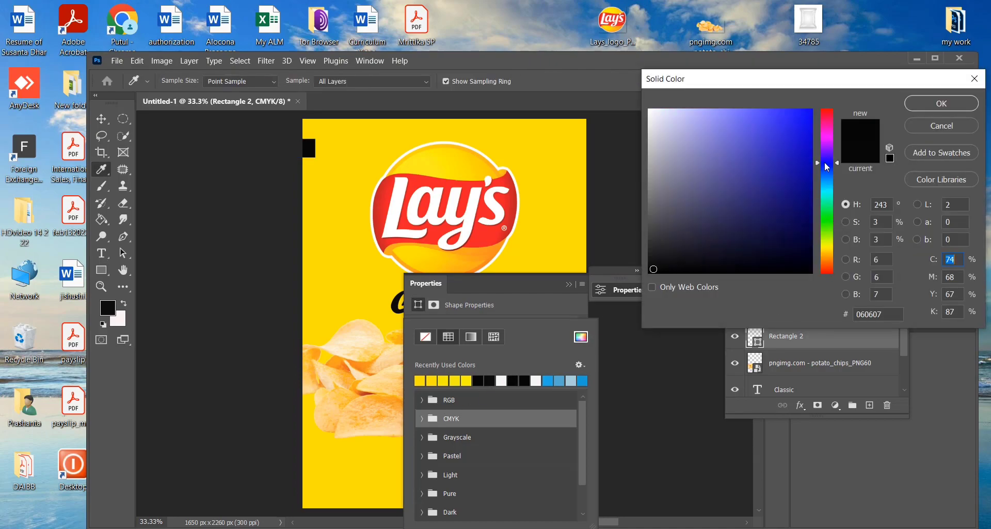
pyautogui.click(828, 269)
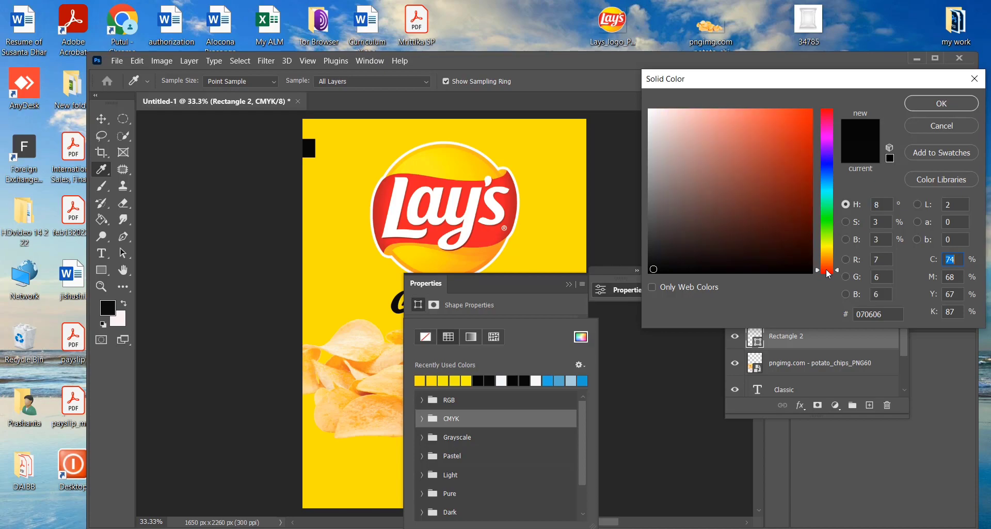
pyautogui.click(828, 111)
pyautogui.click(809, 112)
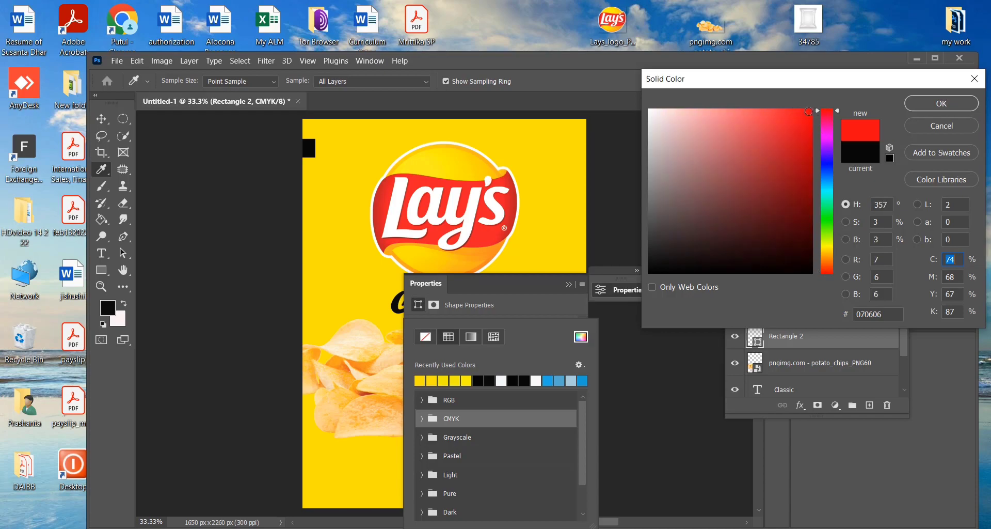
pyautogui.click(827, 272)
pyautogui.click(931, 104)
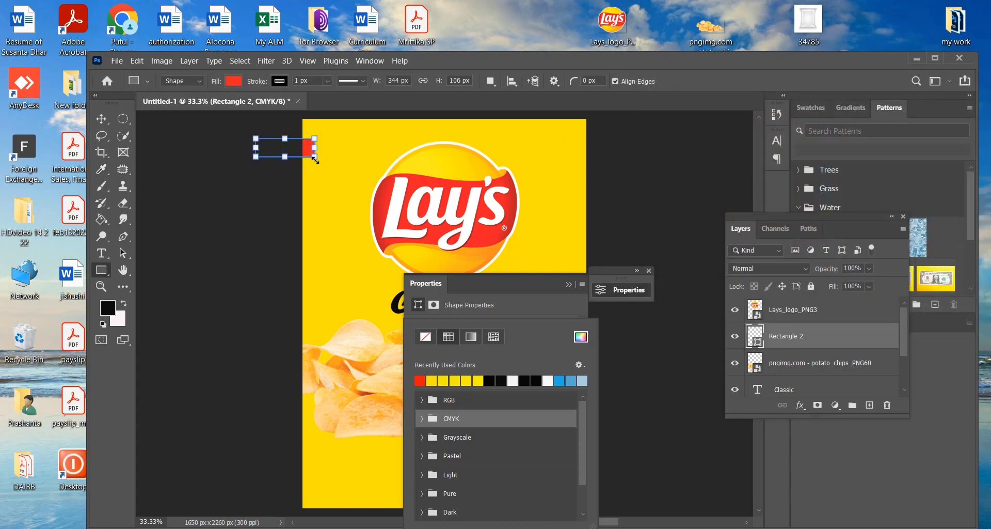
# Rotate the red rectangle to about -49° and undo the tiny stray rectangle drawn beside it
pyautogui.moveTo(332, 142)
pyautogui.mouseDown()
pyautogui.moveTo(304, 127)
pyautogui.moveTo(289, 145)
pyautogui.mouseUp()
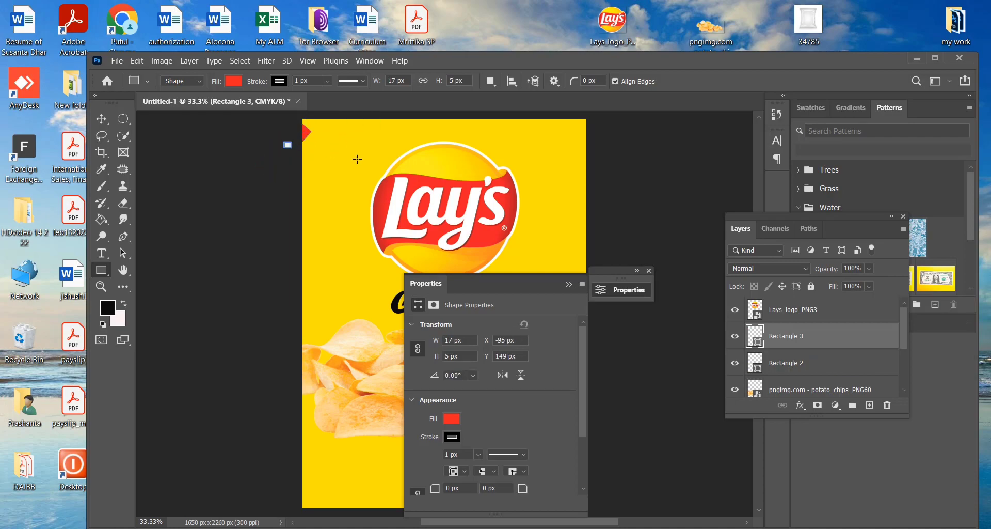
pyautogui.hotkey('ctrl', 'z')
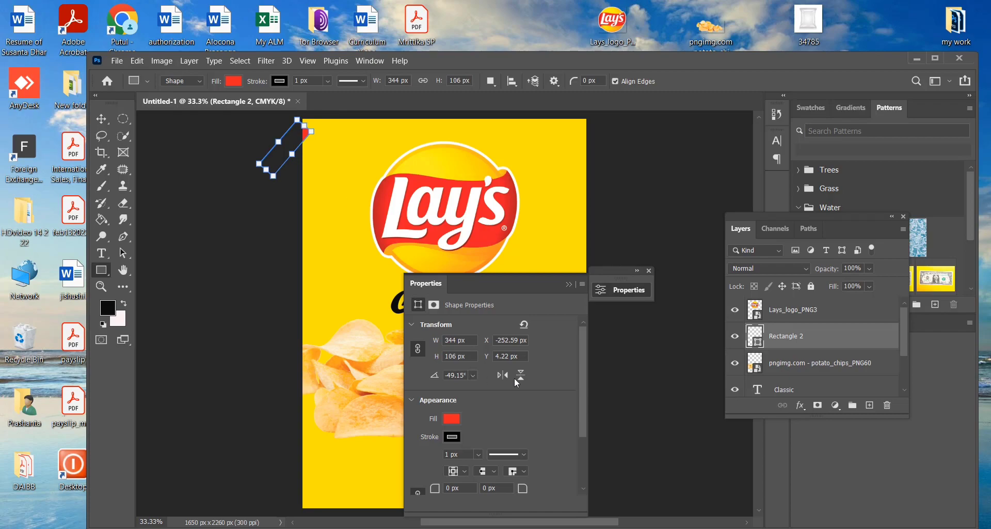
pyautogui.click(101, 119)
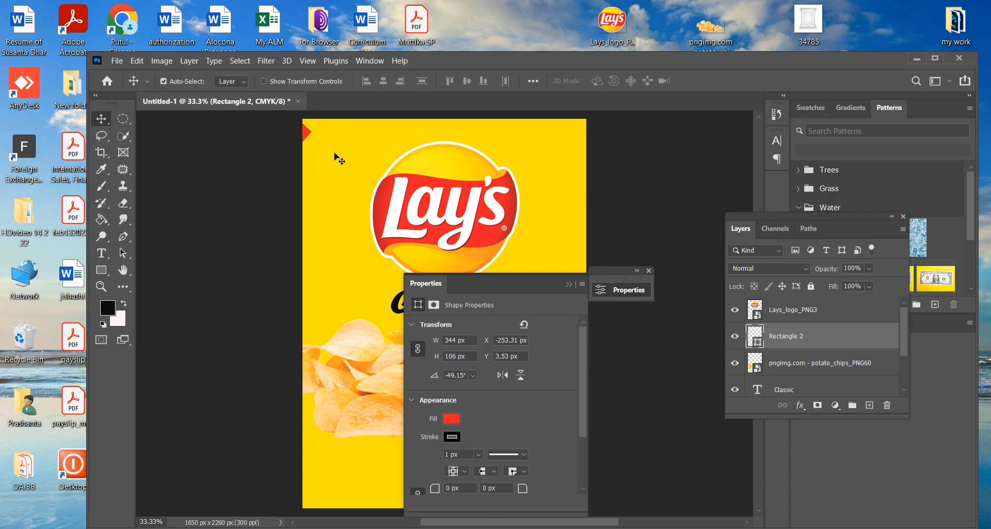
pyautogui.click(650, 271)
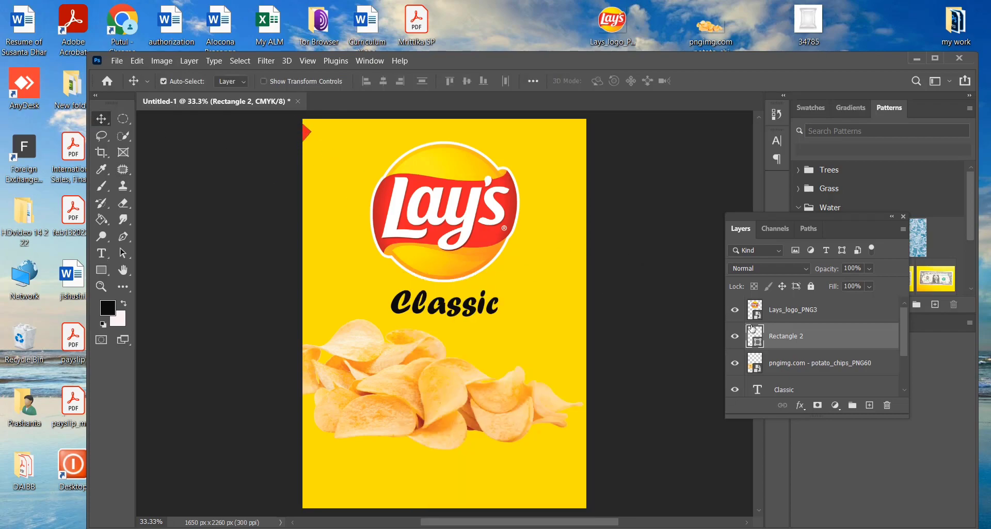
# Move the slanted red rectangle so it cuts diagonally across the canvas's top-left corner, centred at about X 57, Y 75 px
pyautogui.hotkey('ctrl', 't')
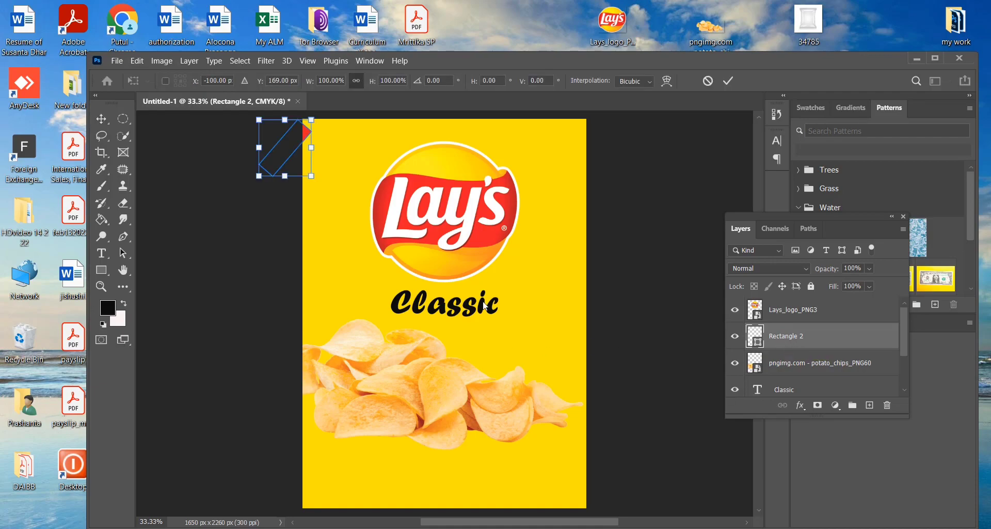
pyautogui.moveTo(285, 147); pyautogui.dragTo(326, 131)
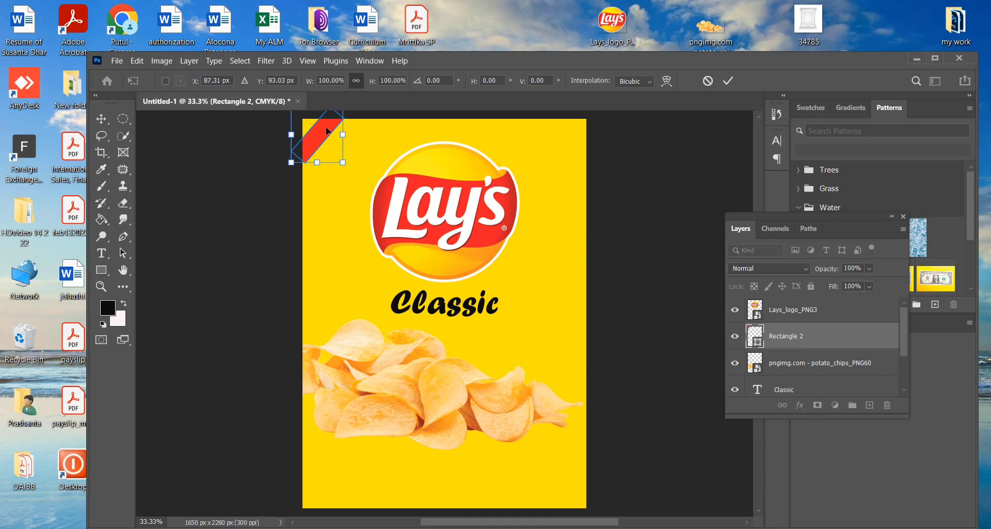
pyautogui.press('Return')
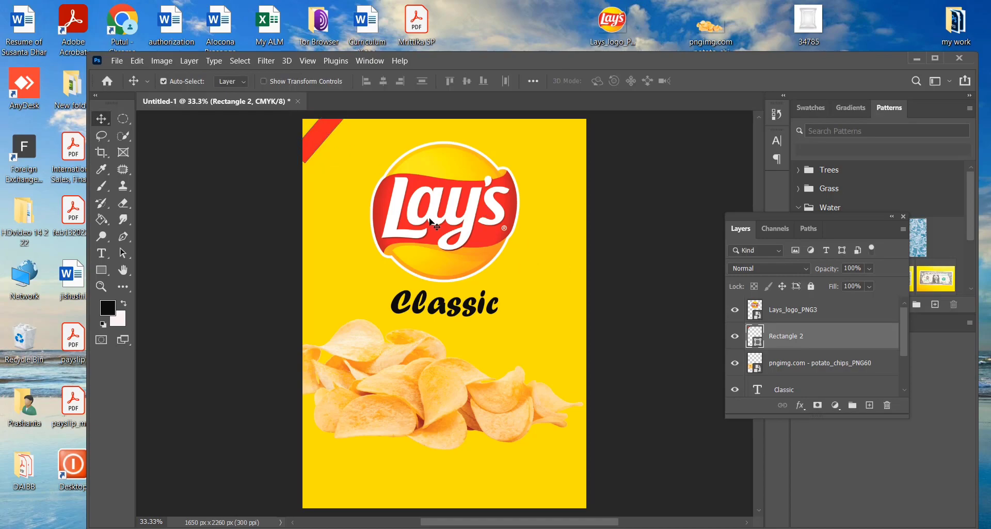
pyautogui.hotkey('ctrl', 't')
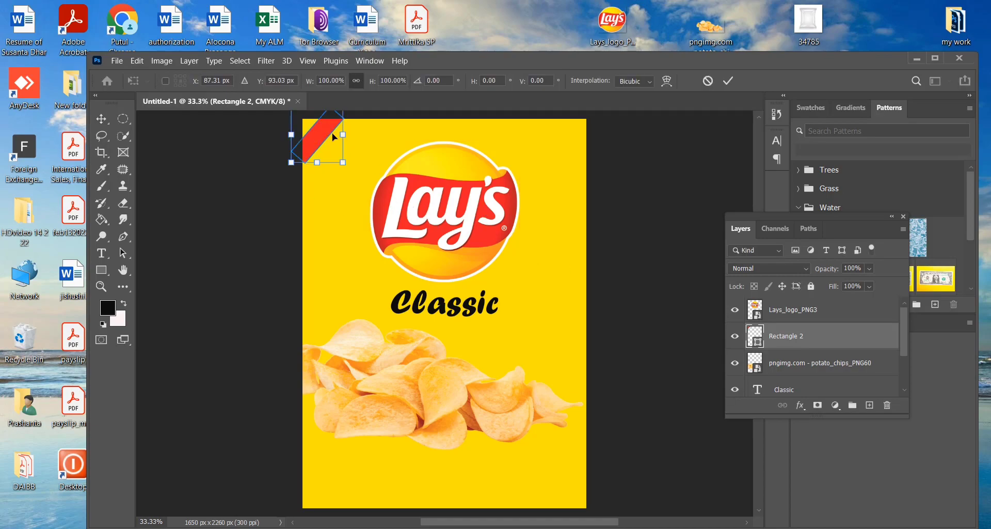
pyautogui.moveTo(320, 140); pyautogui.dragTo(318, 133)
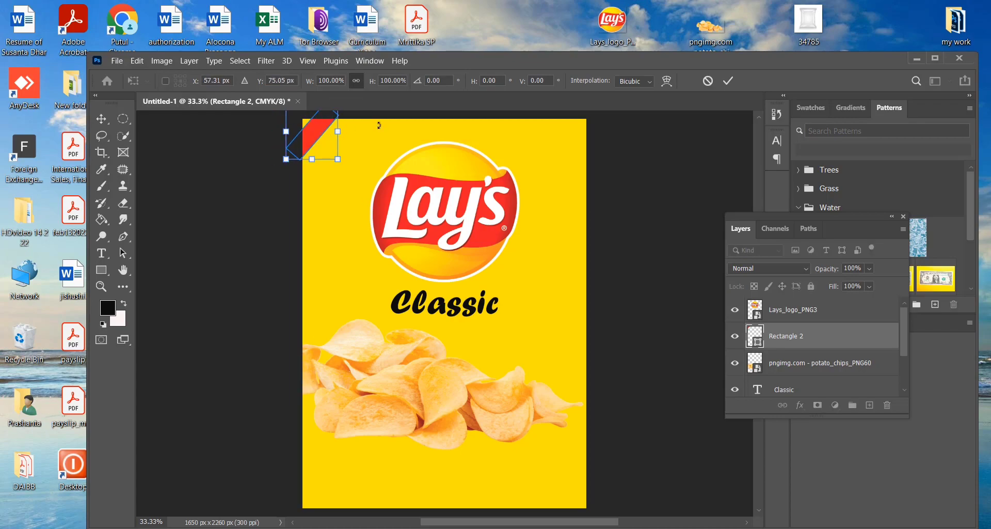
pyautogui.press('Return')
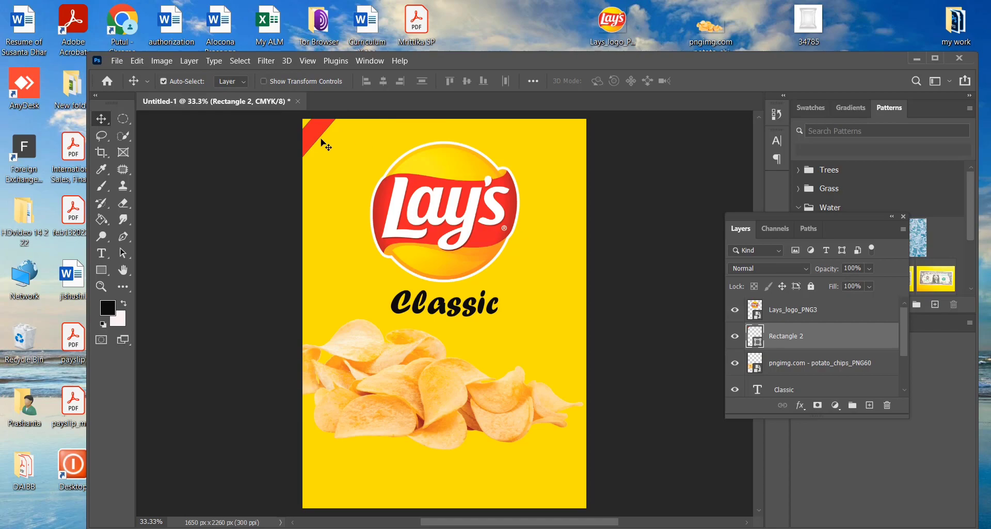
# Duplicate the red corner stripe into the canvas's bottom-right corner and try flipping the copy horizontally
pyautogui.moveTo(311, 134); pyautogui.dragTo(574, 496)
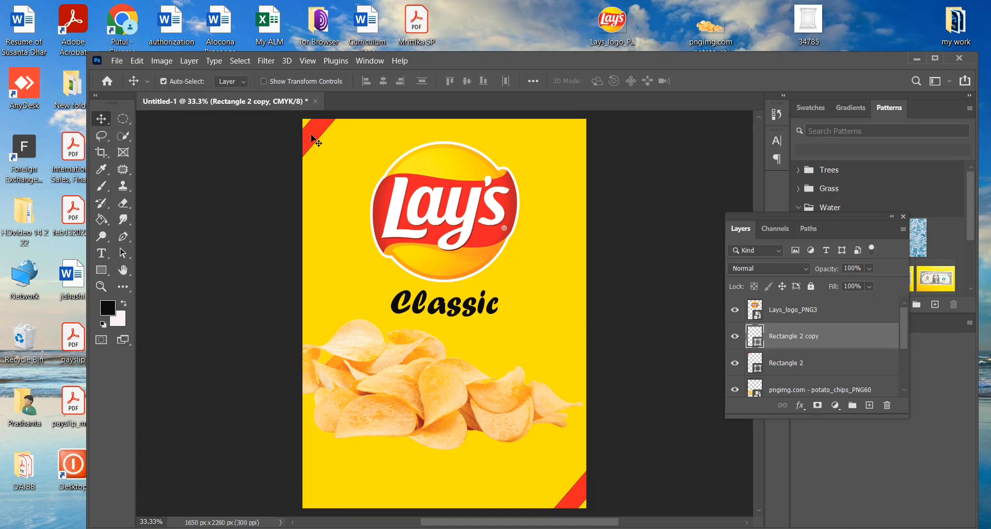
pyautogui.hotkey('ctrl', 't')
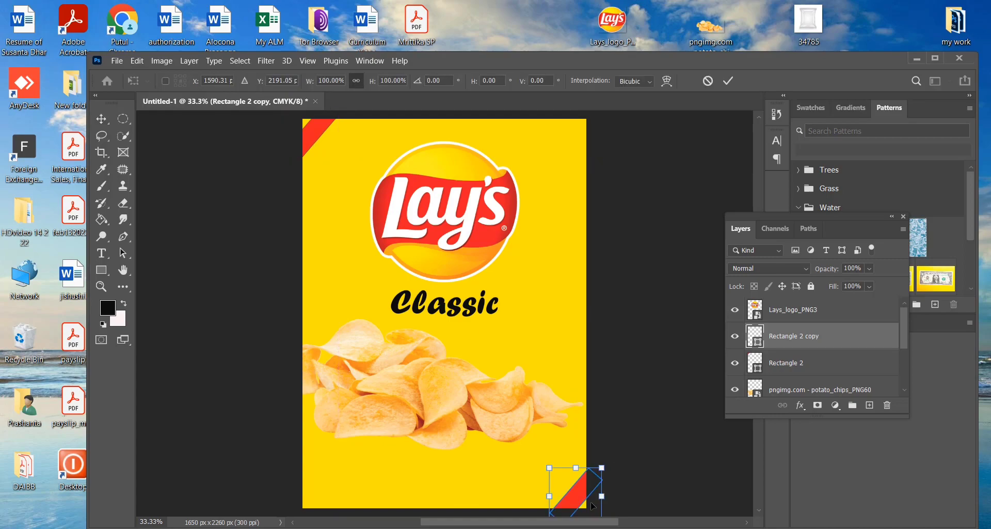
pyautogui.rightClick(584, 498)
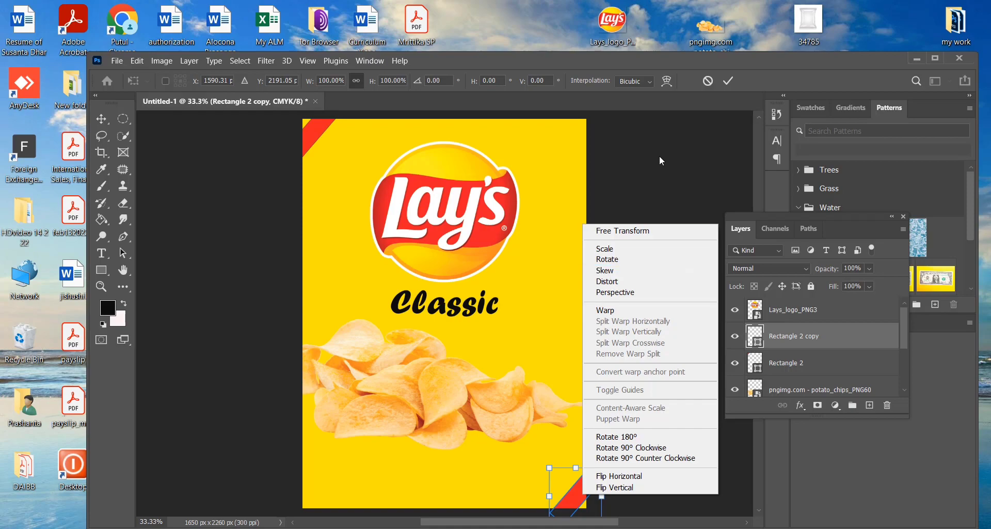
pyautogui.click(618, 250)
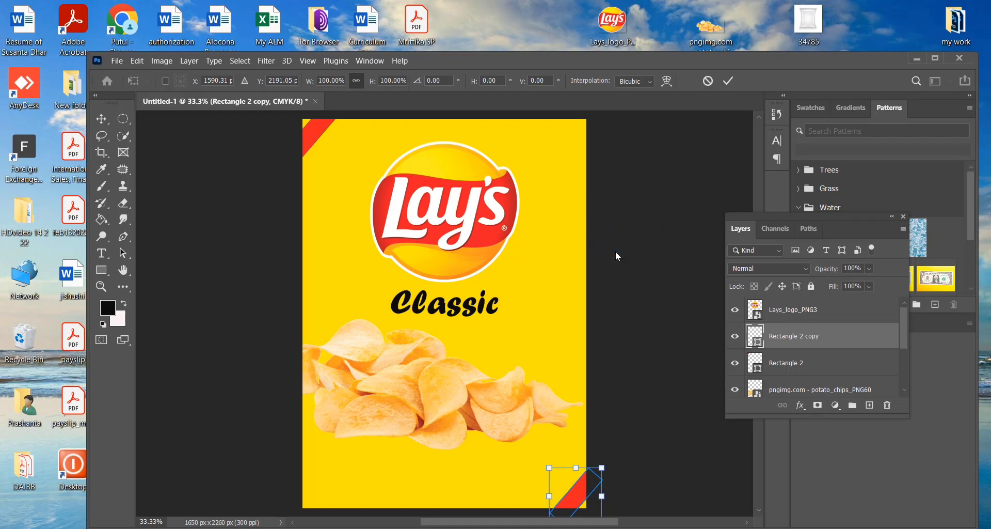
pyautogui.rightClick(585, 491)
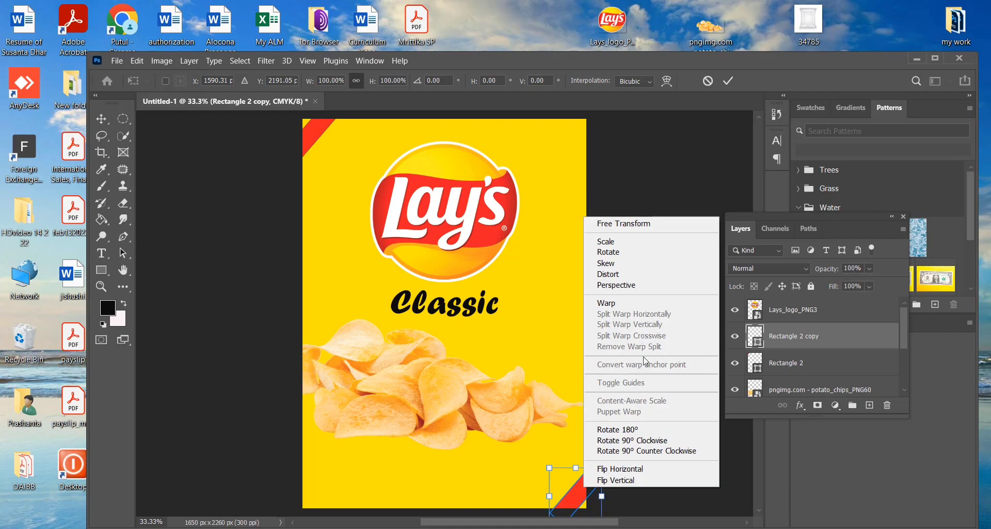
pyautogui.click(636, 468)
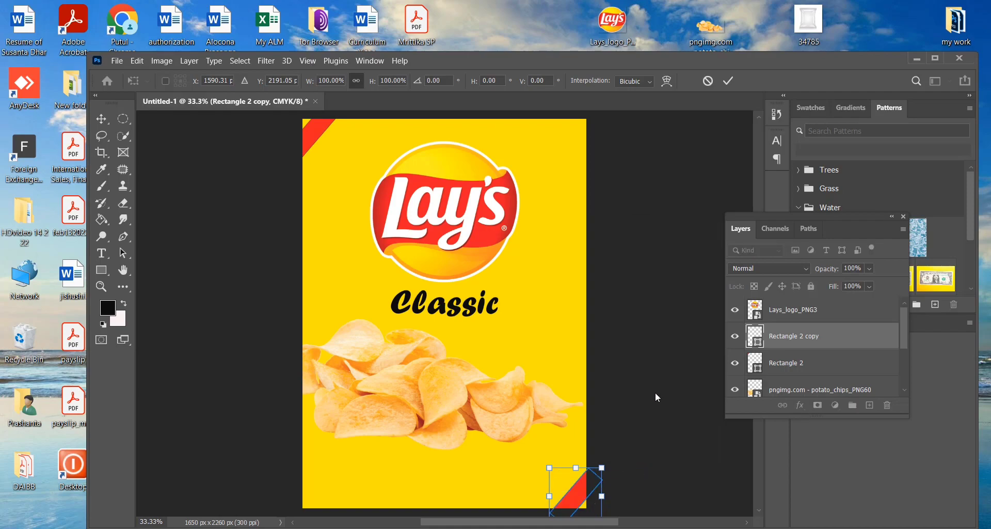
pyautogui.press('Return')
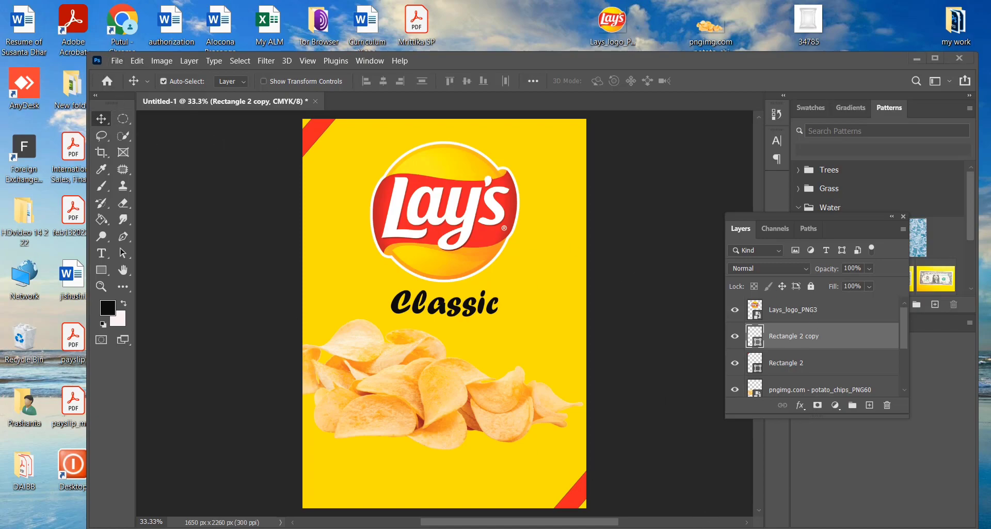
# Add the text "New" in black 48 pt Forte beside the canvas's top-left corner stripe, on a layer directly above Rectangle 2
pyautogui.click(788, 362)
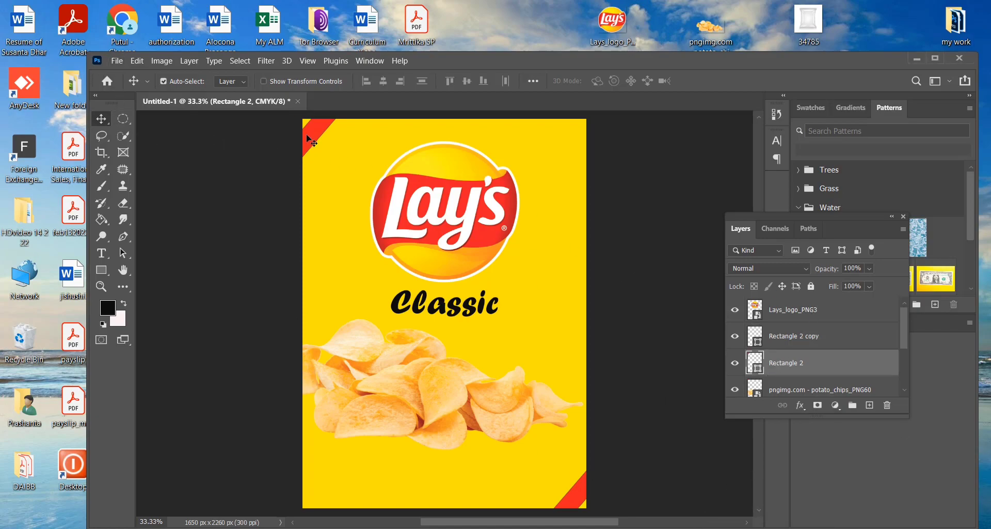
pyautogui.hotkey('ctrl', 't')
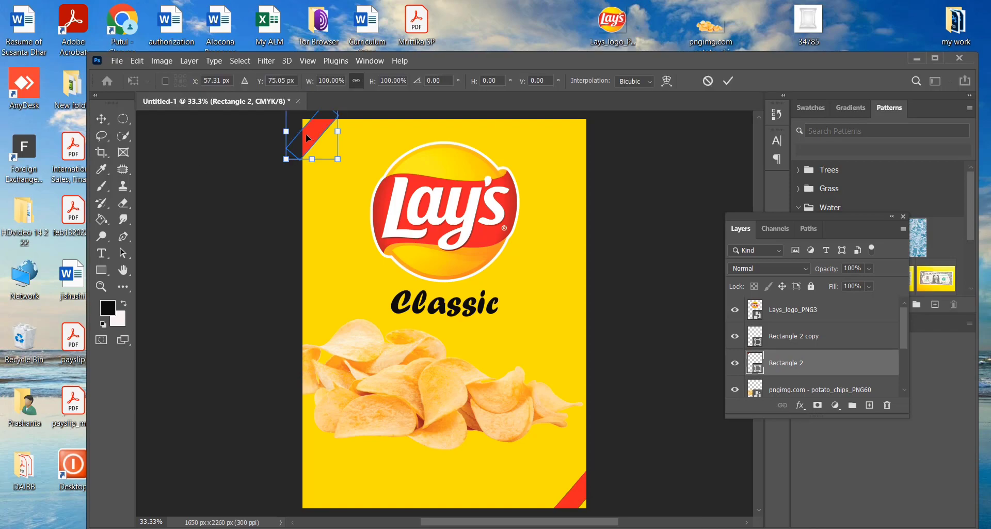
pyautogui.press('Return')
pyautogui.press('t')
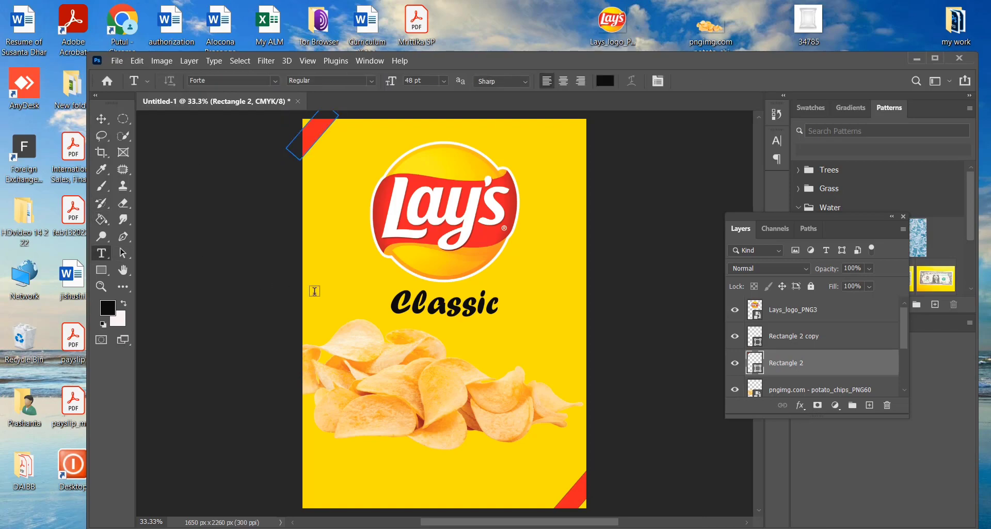
pyautogui.click(322, 171)
pyautogui.write('New')
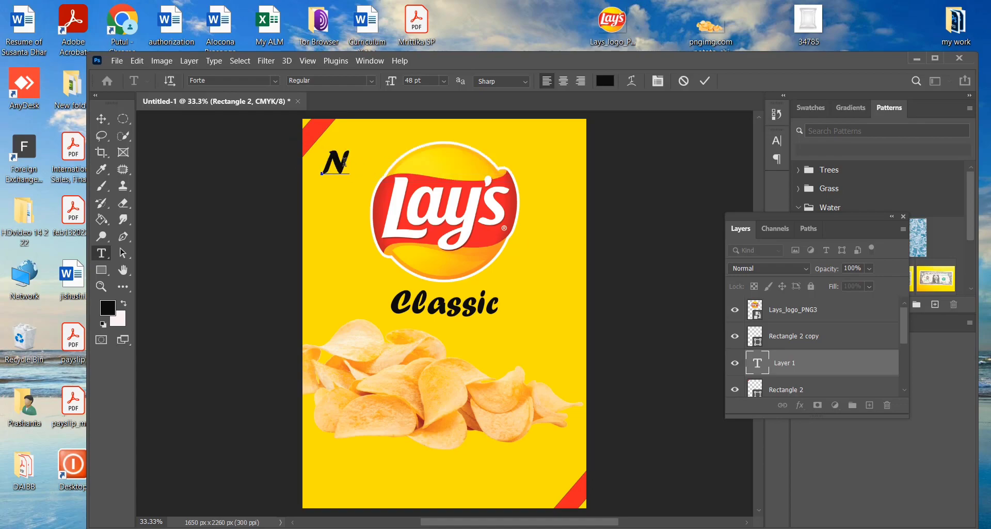
pyautogui.click(104, 119)
# Move the "New" text onto the top-left red stripe, rotating it to about -46° and scaling it to about 51%
pyautogui.moveTo(371, 166); pyautogui.dragTo(388, 132)
pyautogui.hotkey('ctrl', 't')
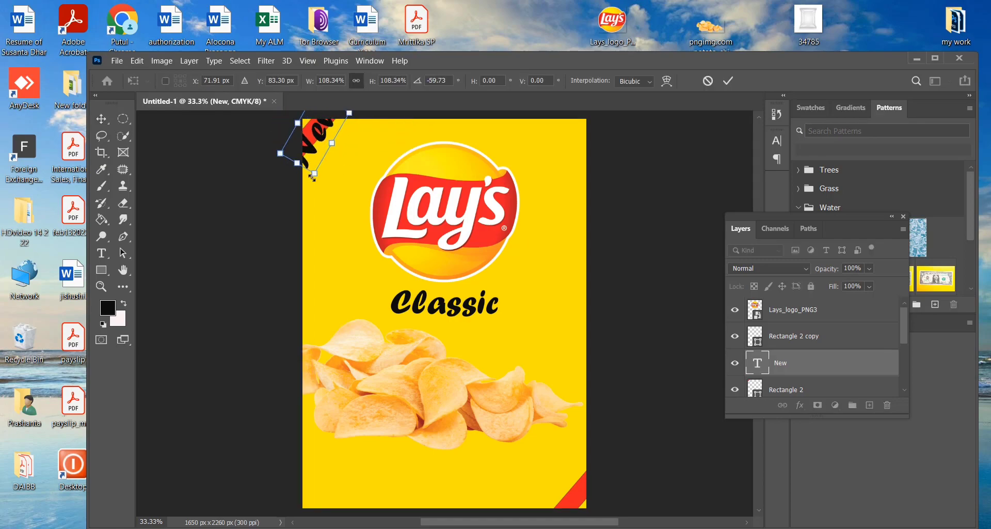
pyautogui.moveTo(313, 177)
pyautogui.mouseDown()
pyautogui.moveTo(311, 124)
pyautogui.moveTo(316, 176)
pyautogui.mouseUp()
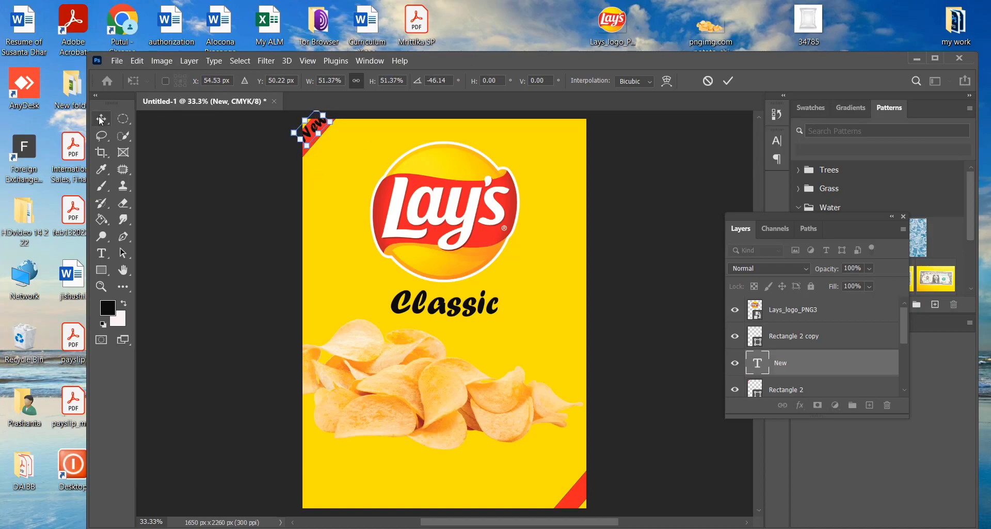
pyautogui.press('Return')
# Scale the "New" text to about 69% and centre it within the red stripe at about X 68, Y 75 px
pyautogui.hotkey('ctrl', 't')
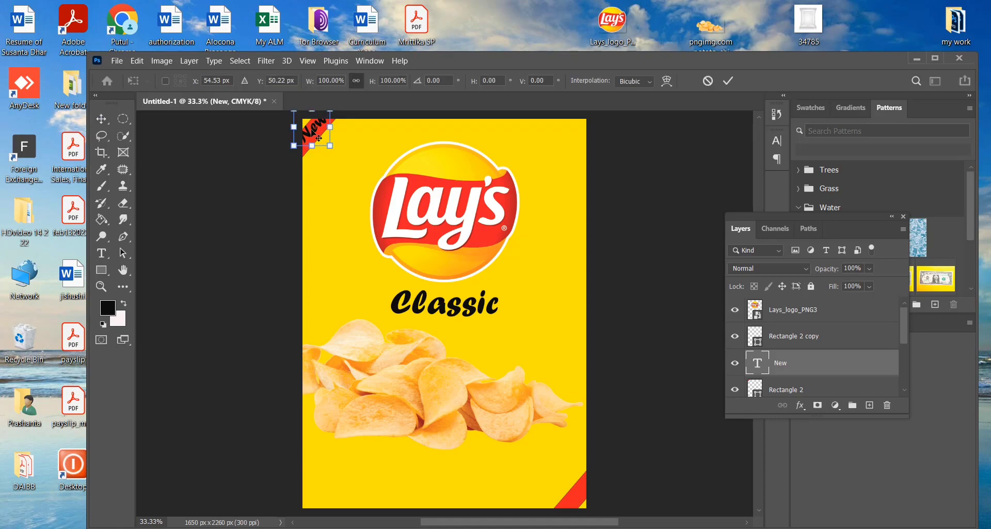
pyautogui.moveTo(312, 131)
pyautogui.mouseDown()
pyautogui.moveTo(328, 142)
pyautogui.moveTo(319, 134)
pyautogui.mouseUp()
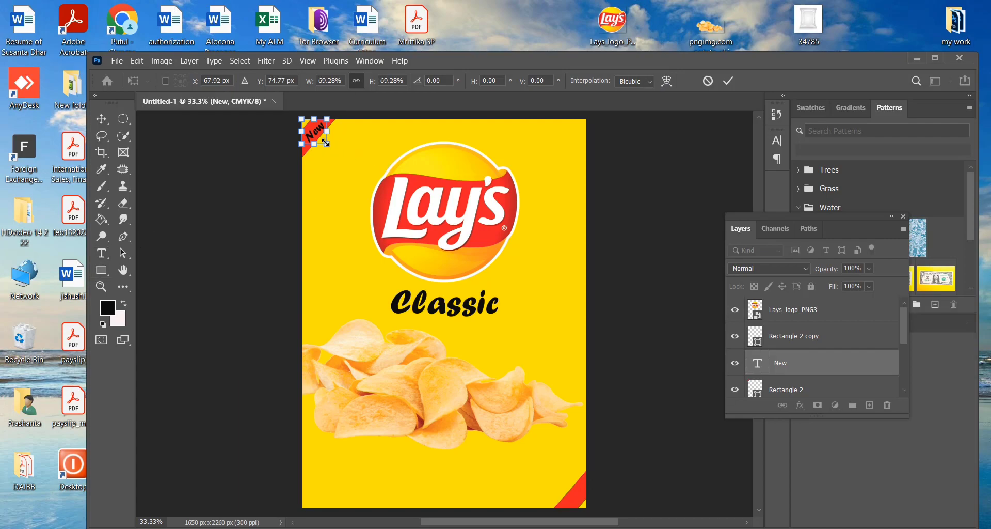
pyautogui.moveTo(327, 144); pyautogui.dragTo(326, 144)
pyautogui.press('Return')
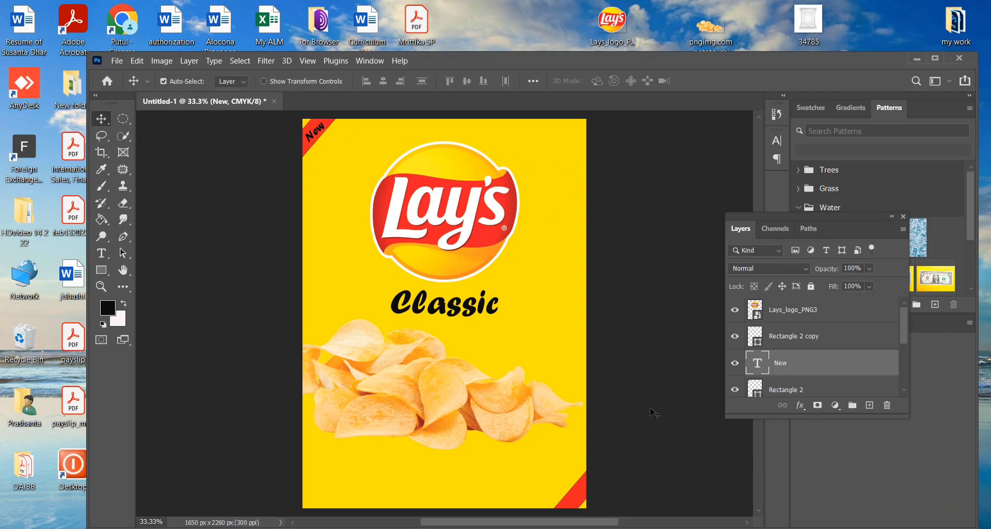
# Save the document to the Desktop in Photoshop format as "chips packet front D"
pyautogui.hotkey('ctrl', 's')
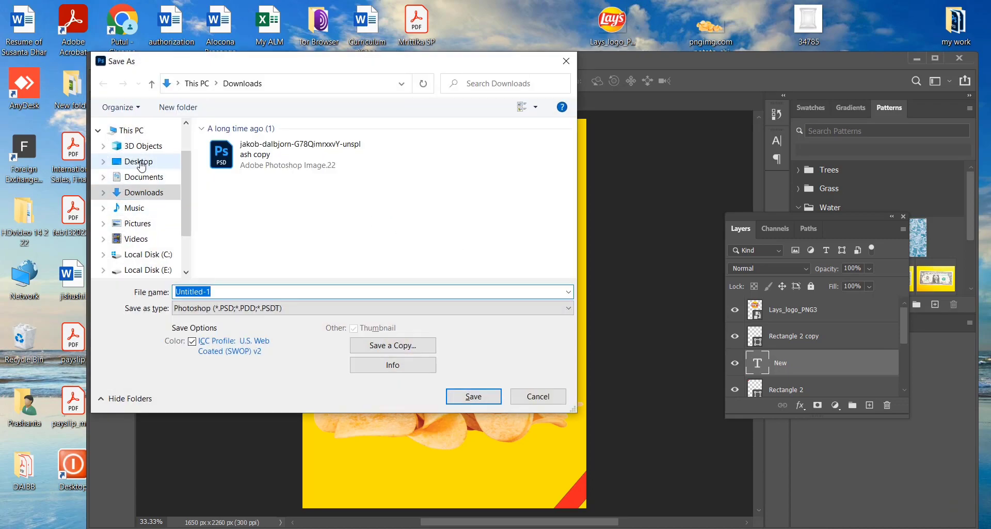
pyautogui.click(138, 161)
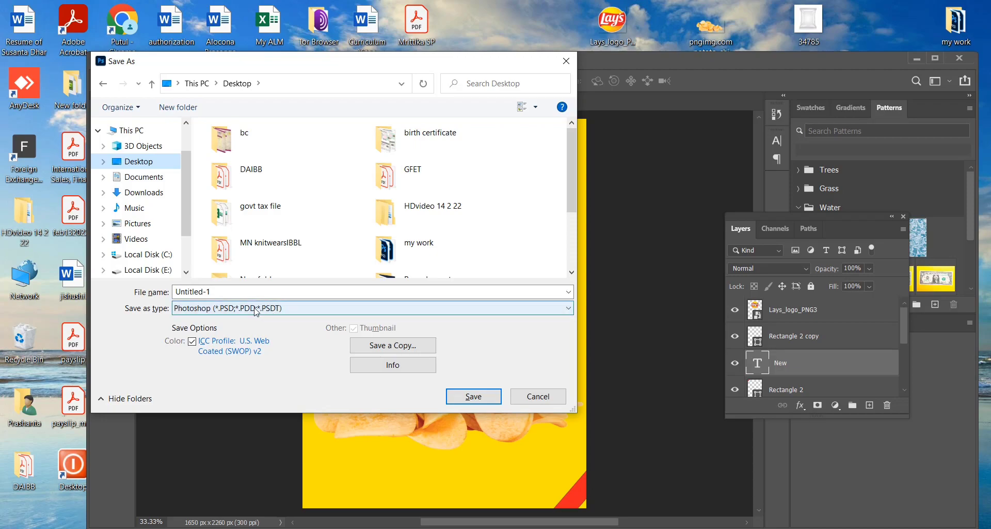
pyautogui.click(569, 309)
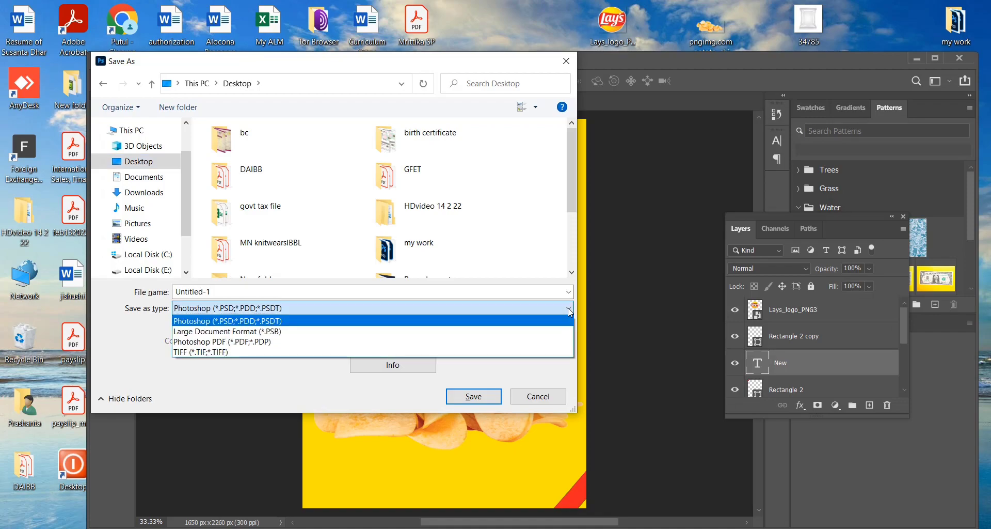
pyautogui.click(570, 310)
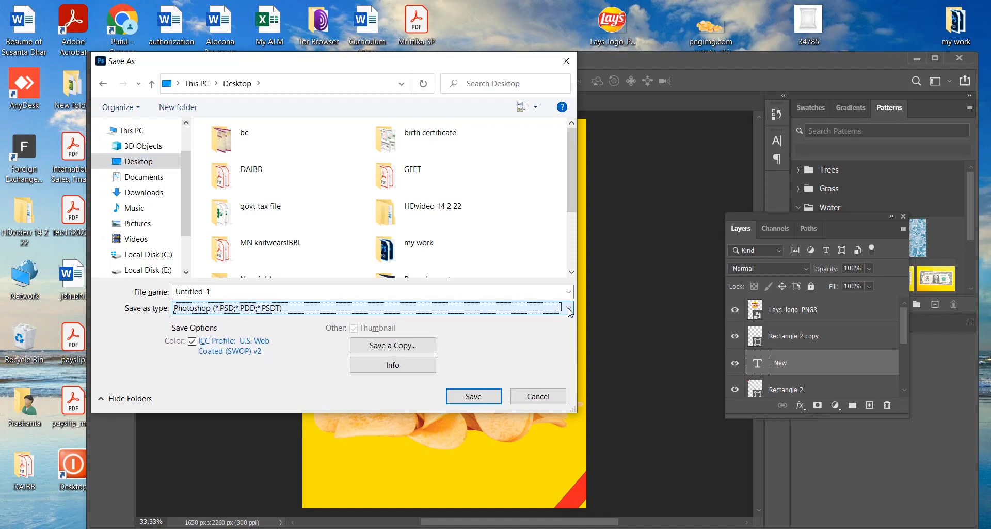
pyautogui.click(218, 293)
pyautogui.write('chips packet front D')
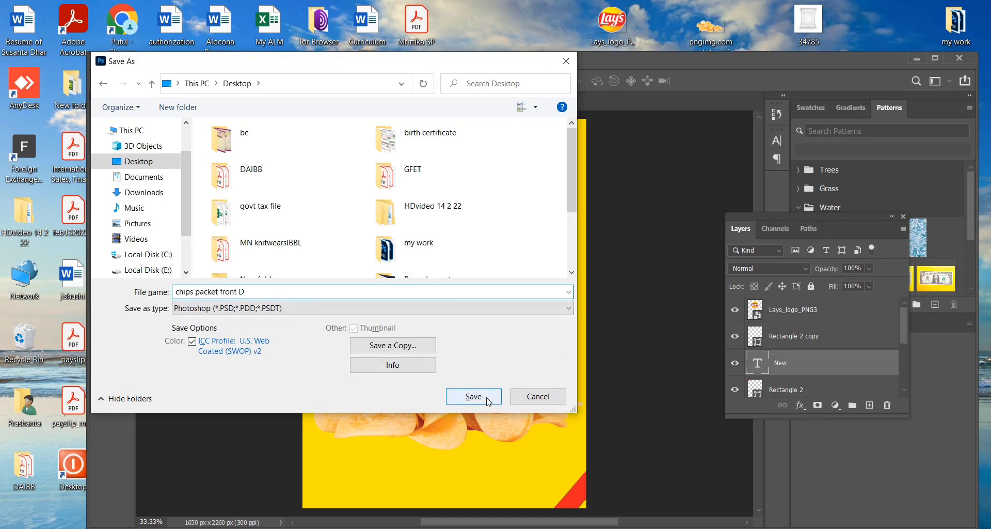
pyautogui.click(570, 310)
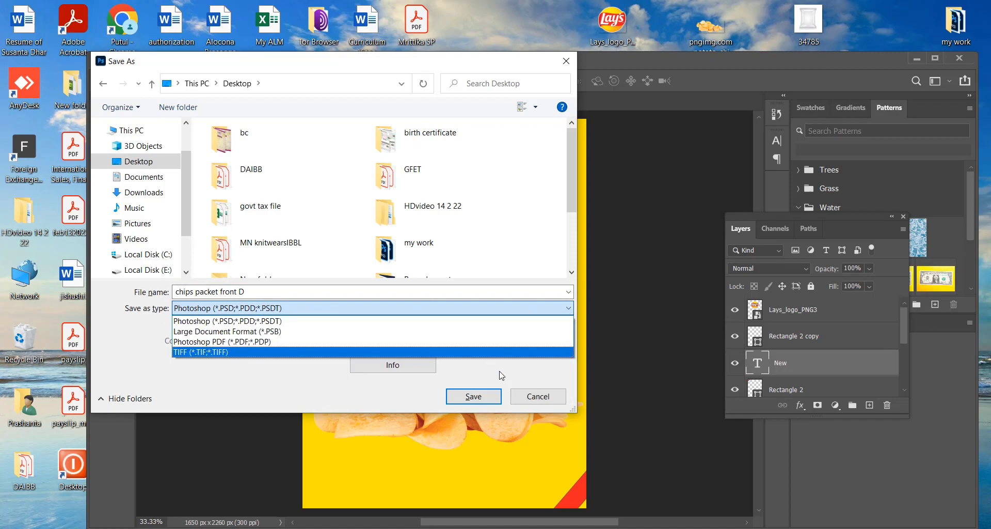
pyautogui.click(260, 309)
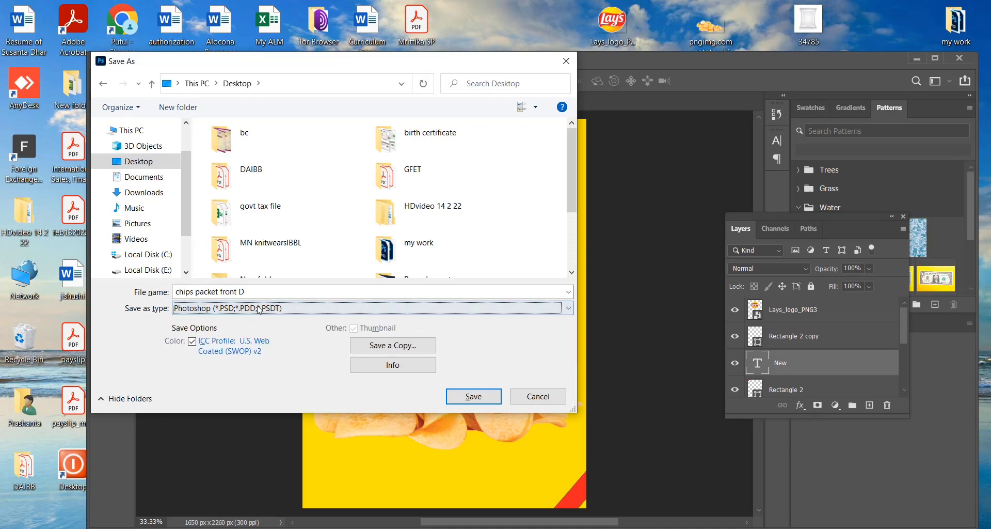
pyautogui.click(469, 399)
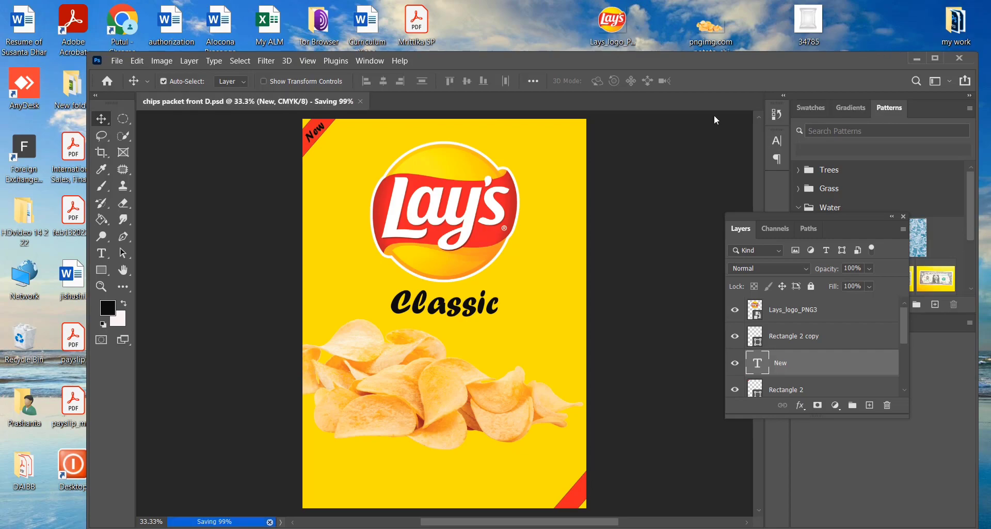